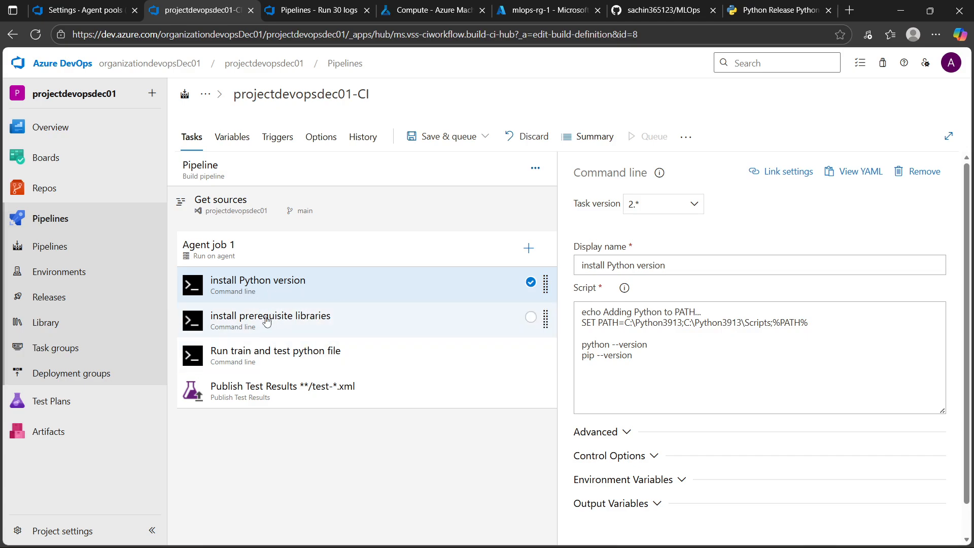
Step: Switch to File Explorer, view the contents of the python3913 folder, and return to the browser
mouse_move(524, 538)
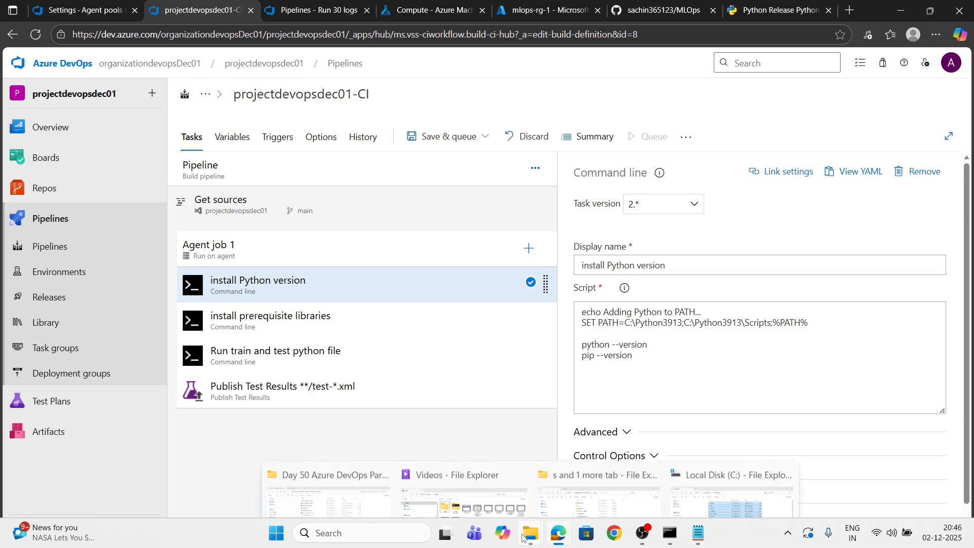
click(355, 495)
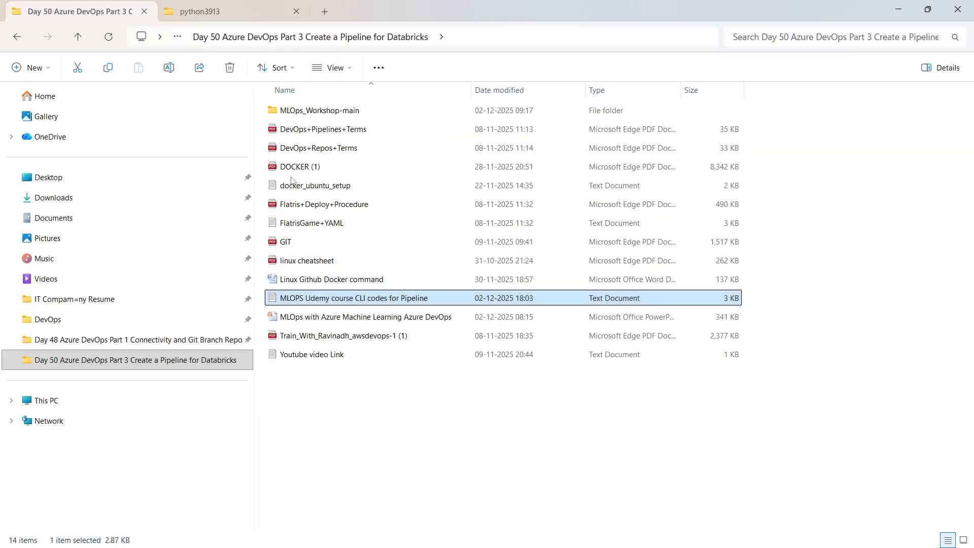
click(203, 11)
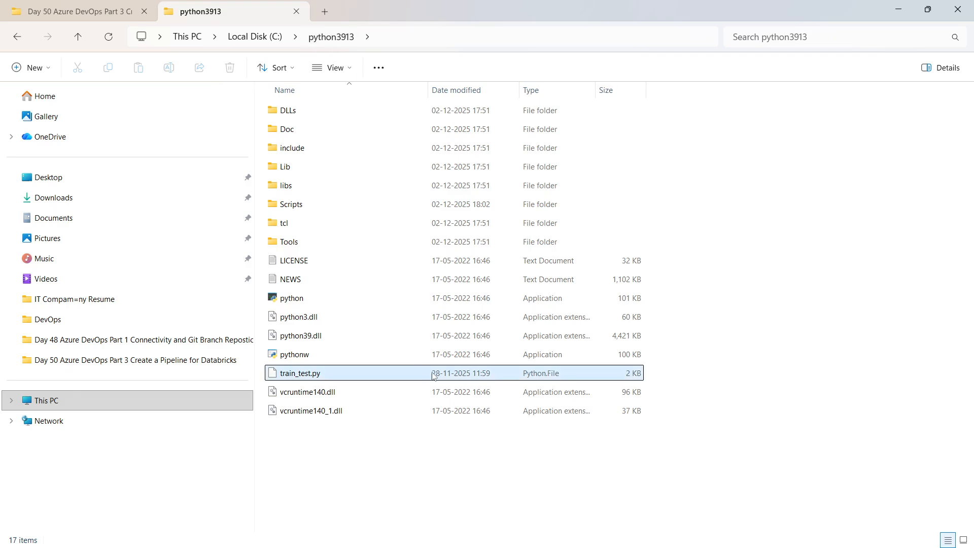
click(898, 13)
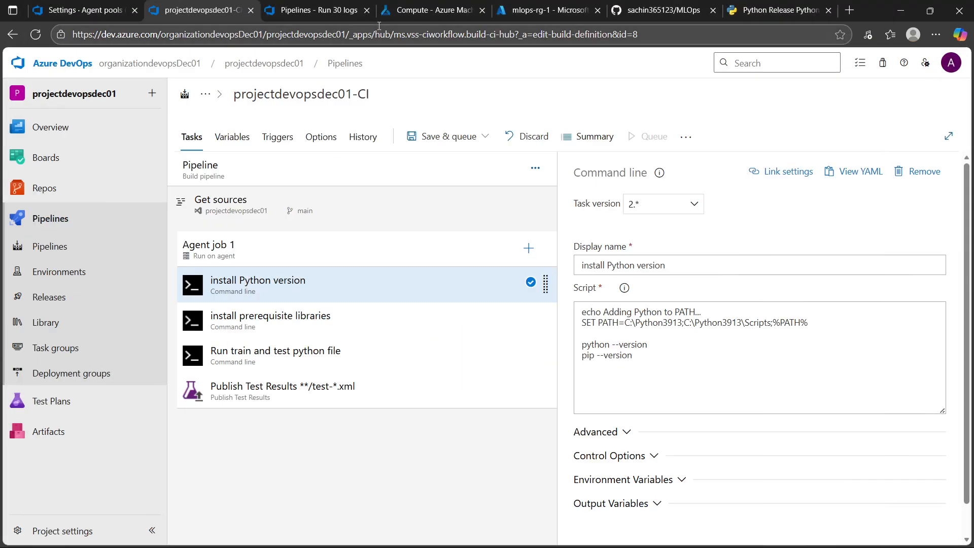
Step: Review the Python 3.9.10 release page on python.org down to its list of installer files
click(774, 11)
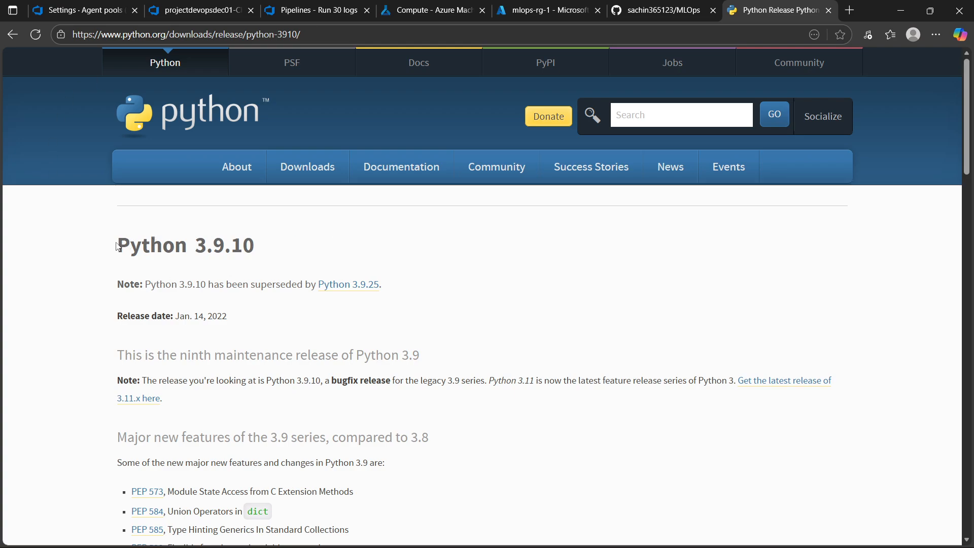
drag(118, 247, 269, 258)
click(116, 335)
scroll(205, 309, down, 15)
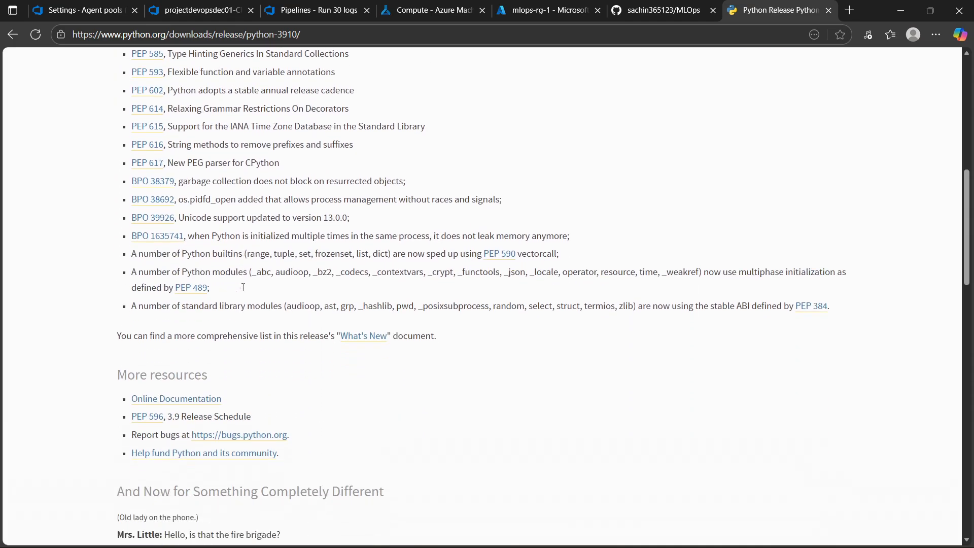
scroll(292, 290, down, 9)
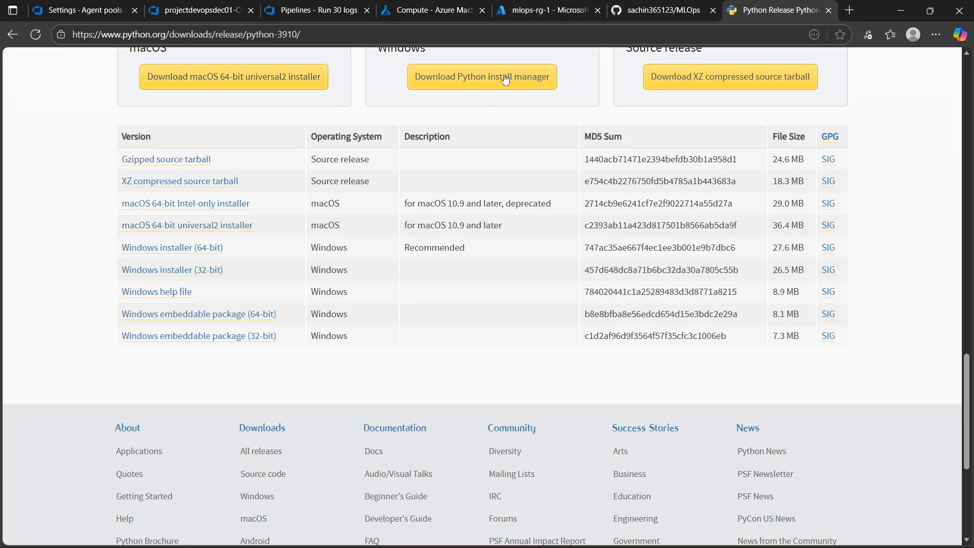
click(894, 11)
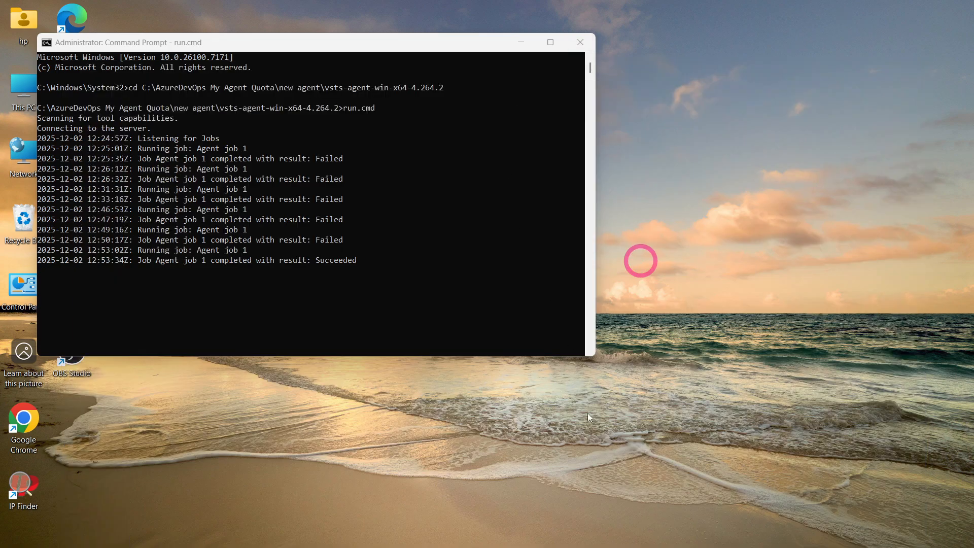
Step: In File Explorer, go to the root of Local Disk (C:) and view the contents of the python3913 folder
mouse_move(530, 536)
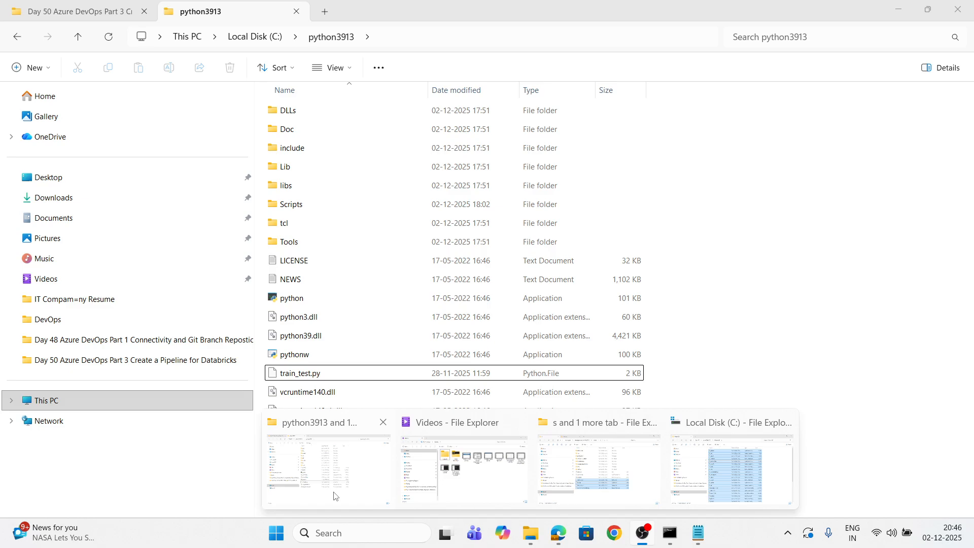
click(336, 496)
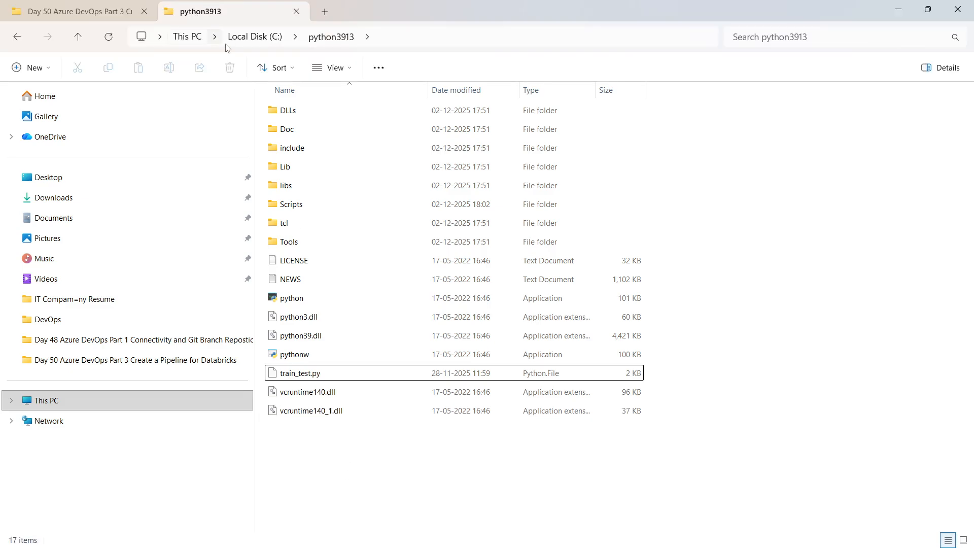
click(250, 37)
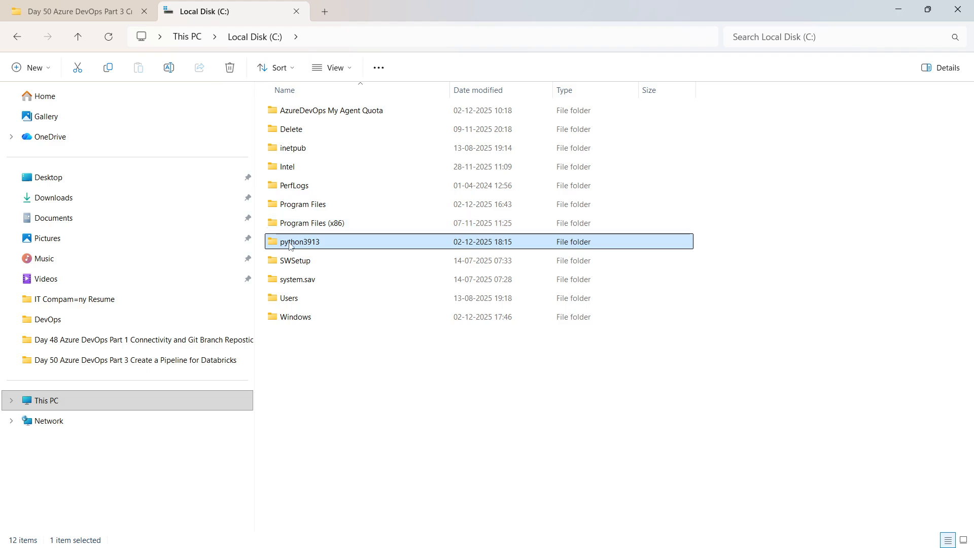
double_click(291, 246)
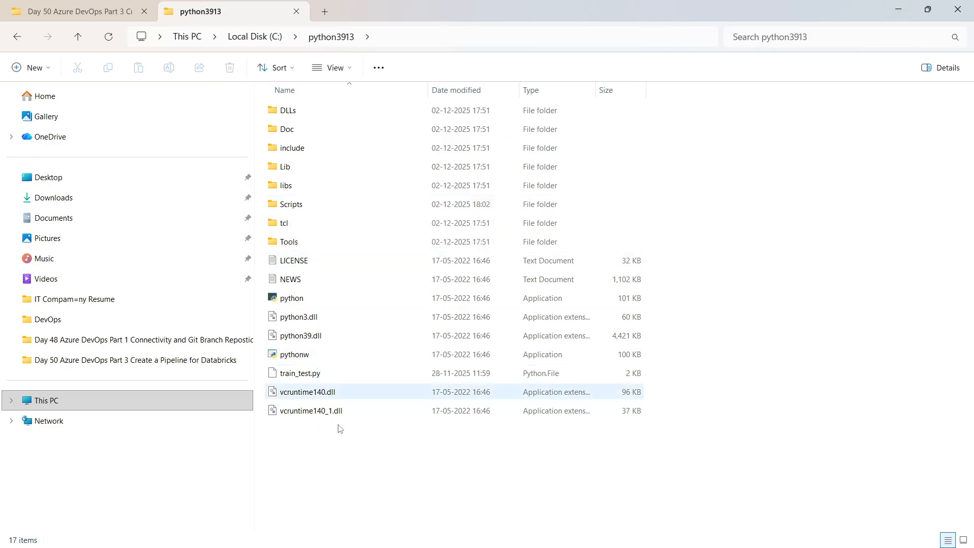
click(906, 10)
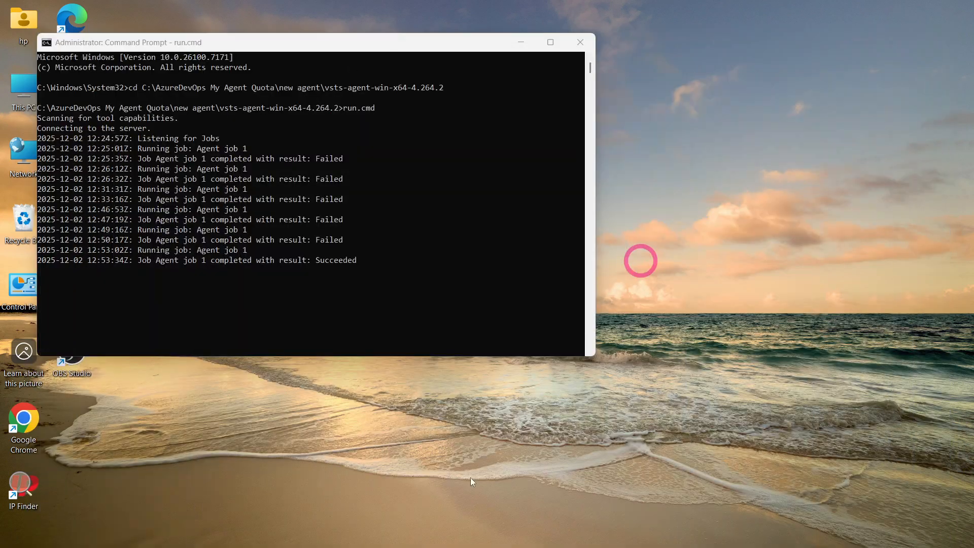
Step: Switch back to the browser and view the install Python version task in the projectdevopsdec01-CI pipeline editor
mouse_move(557, 531)
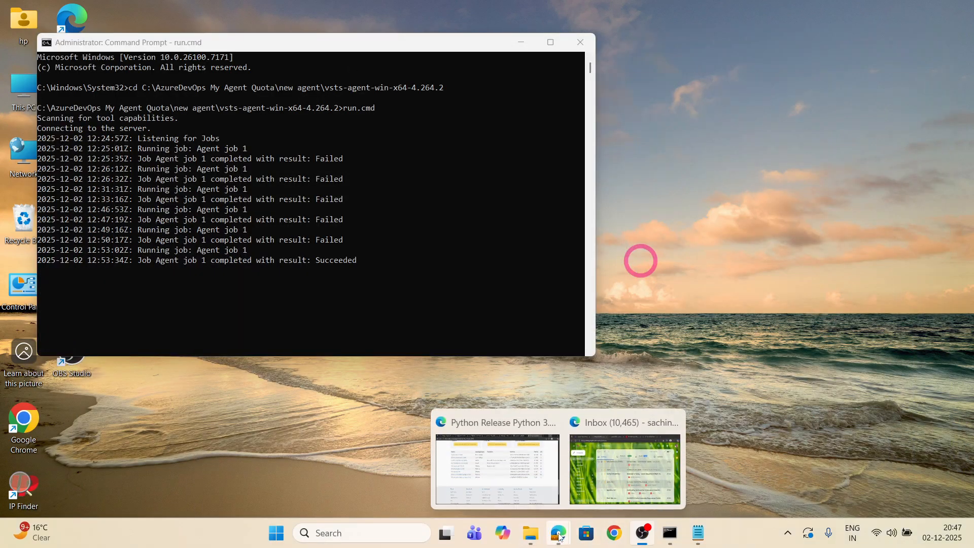
click(495, 491)
click(304, 10)
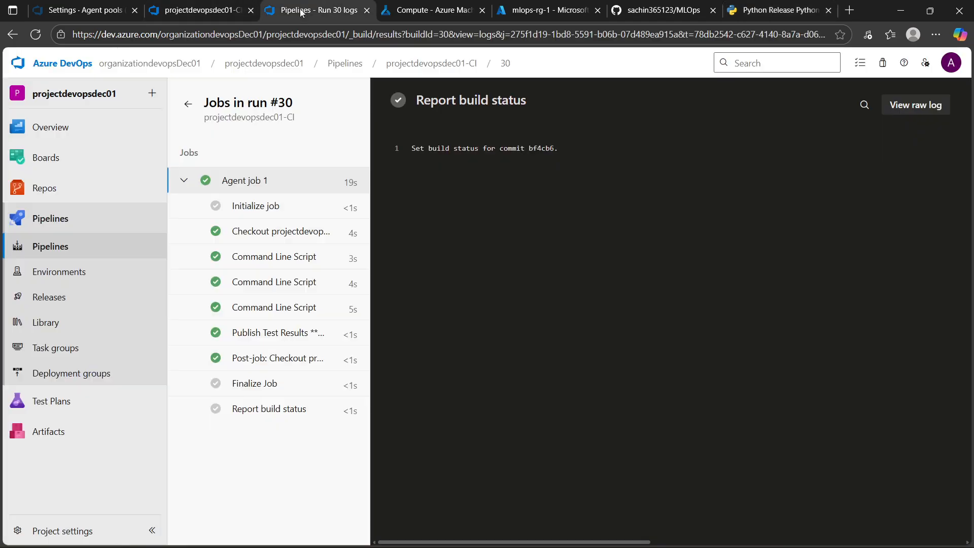
click(200, 15)
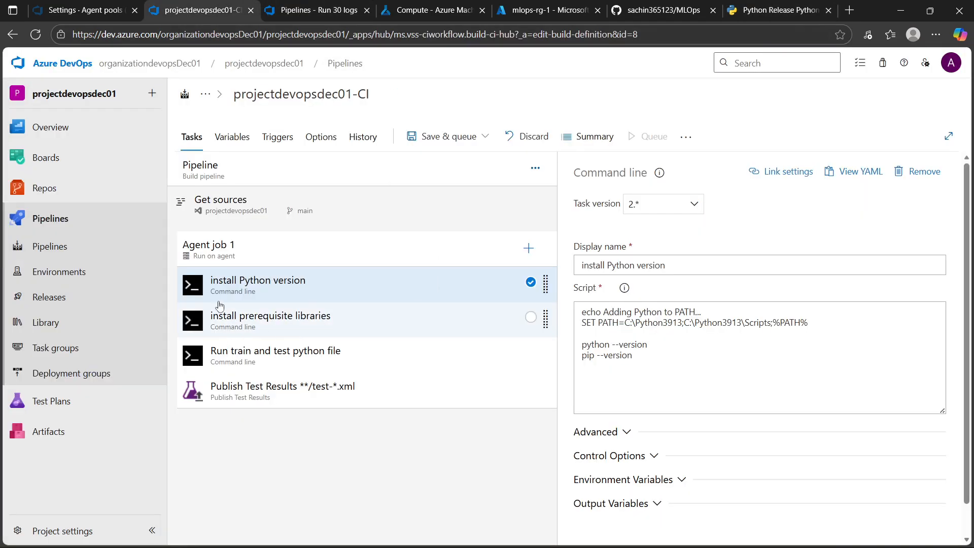
click(244, 287)
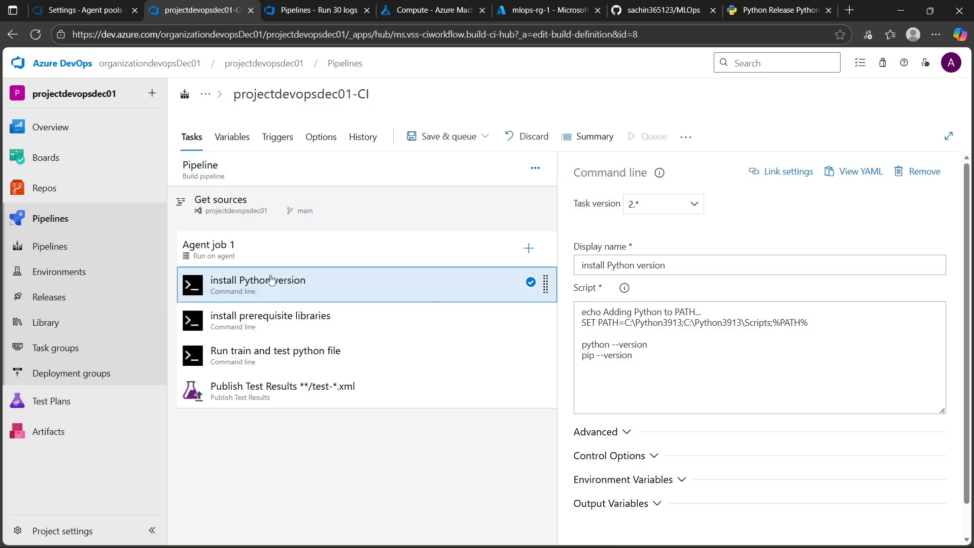
Step: Search the tasks that can be added to Agent job 1 for "comman" and clear the search
click(298, 246)
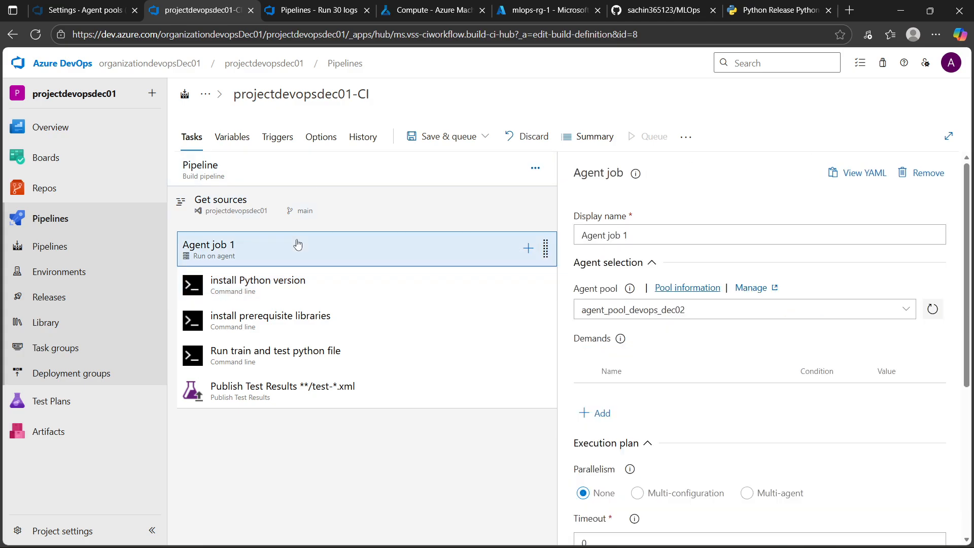
click(523, 249)
text(cooman)
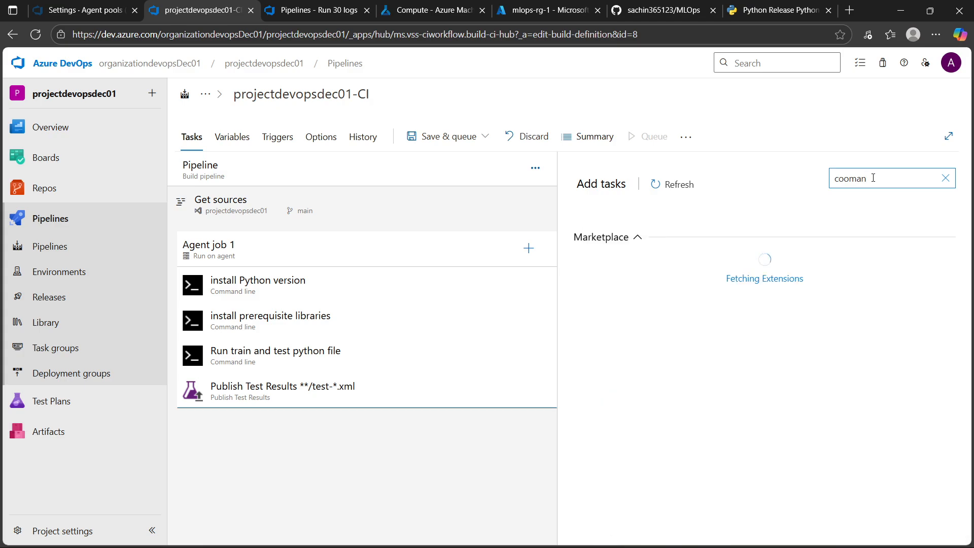
key(BackSpace)
key(BackSpace)
key(BackSpace)
key(BackSpace)
text(mma)
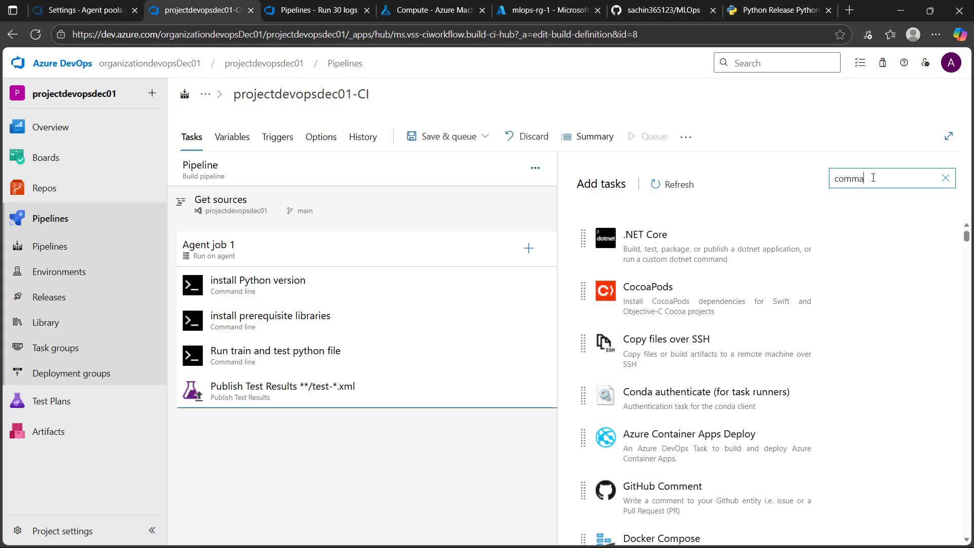
mouse_move(705, 271)
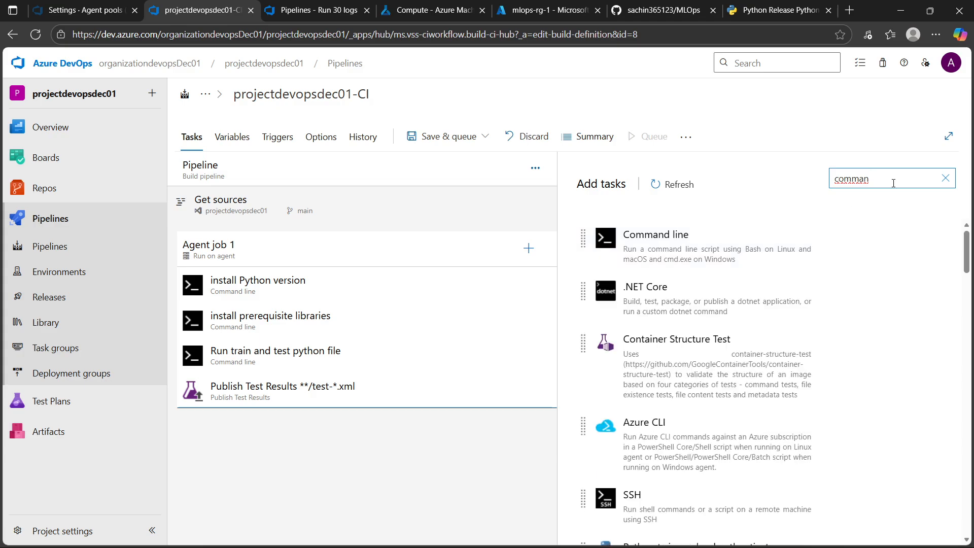
click(947, 179)
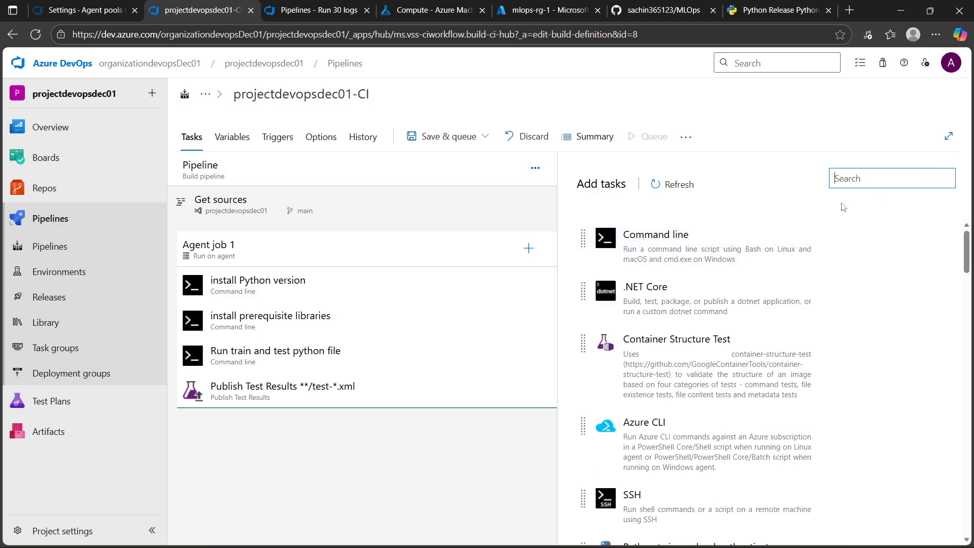
Step: Open the install Python version task and examine its display name and script
click(337, 290)
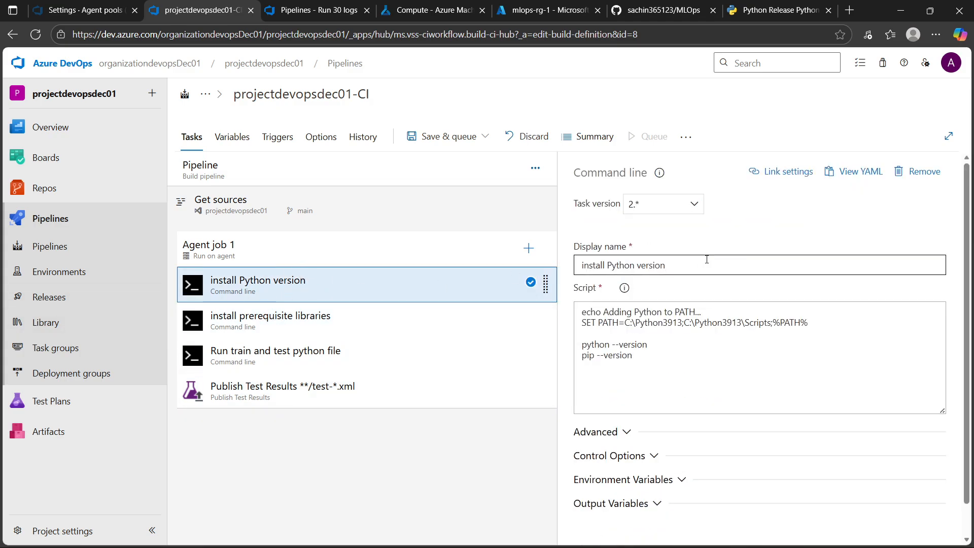
triple_click(674, 272)
click(702, 362)
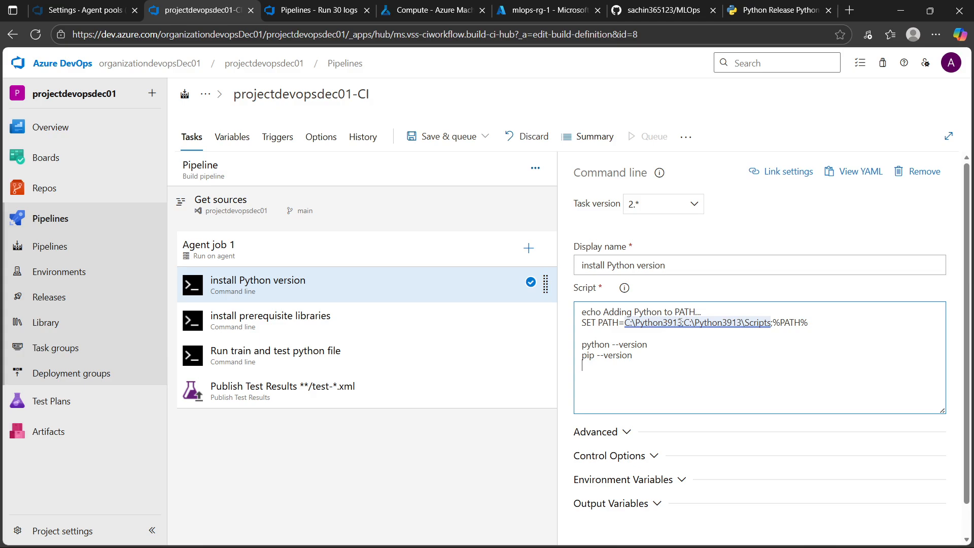
Step: Switch to File Explorer and copy the python3913 folder's path, C:\python3913
mouse_move(530, 533)
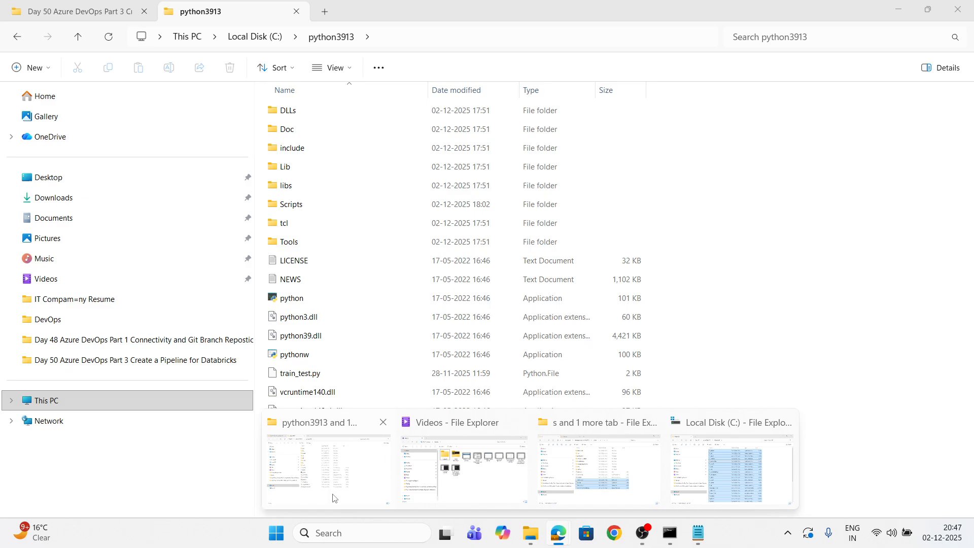
click(329, 469)
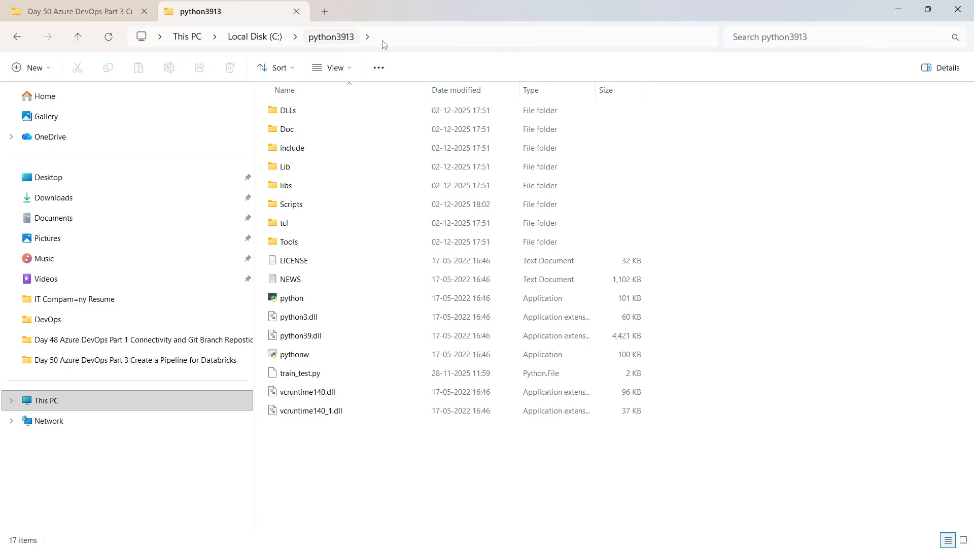
click(418, 40)
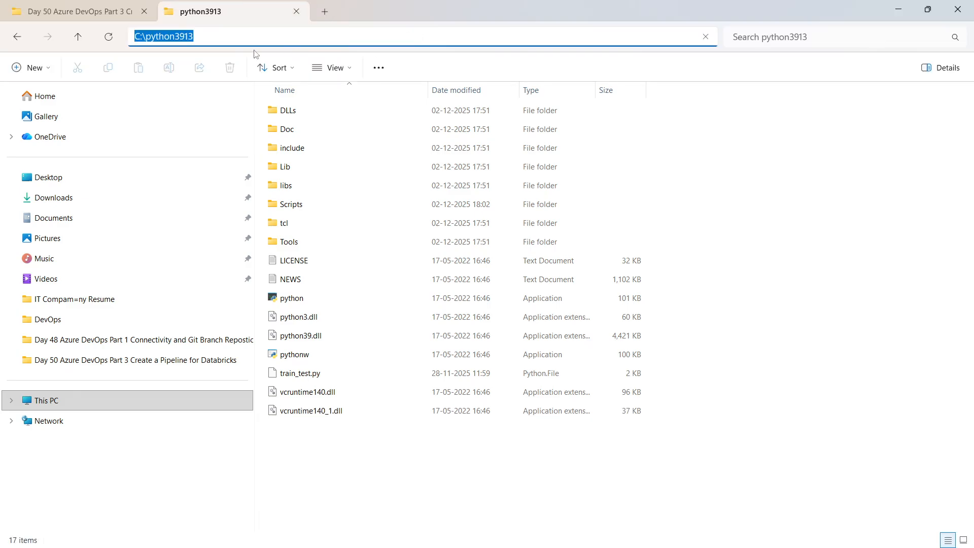
right_click(187, 35)
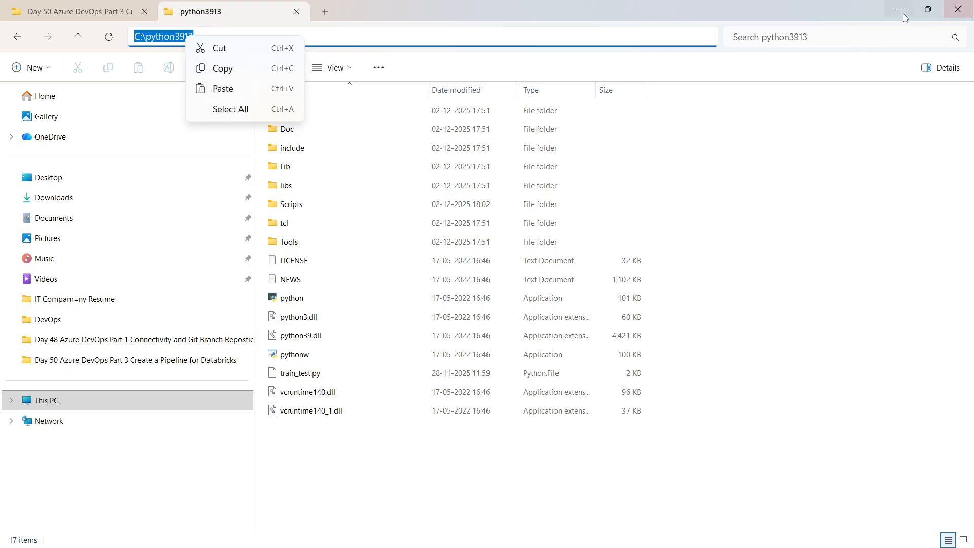
click(232, 72)
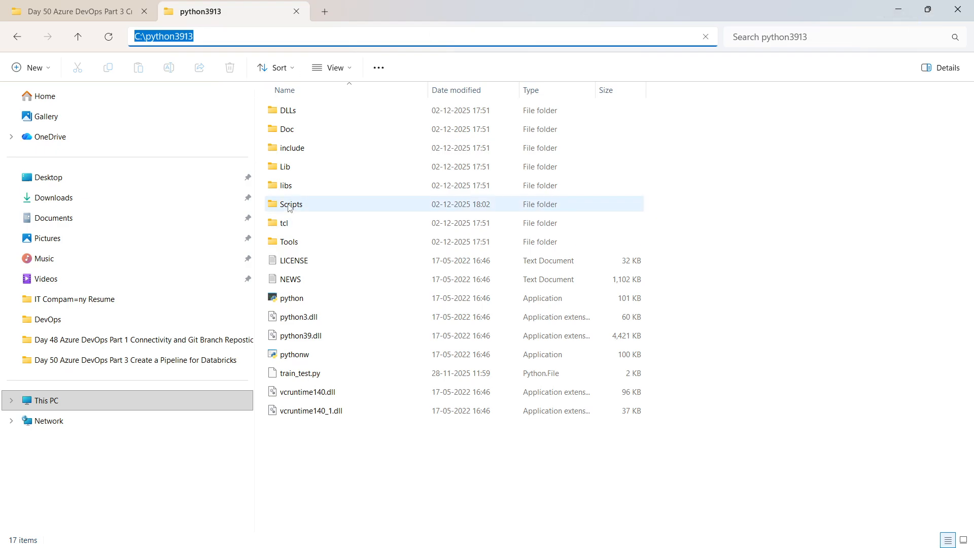
Step: View the contents of the Scripts subfolder in python3913 and return to the pipeline editor
click(320, 449)
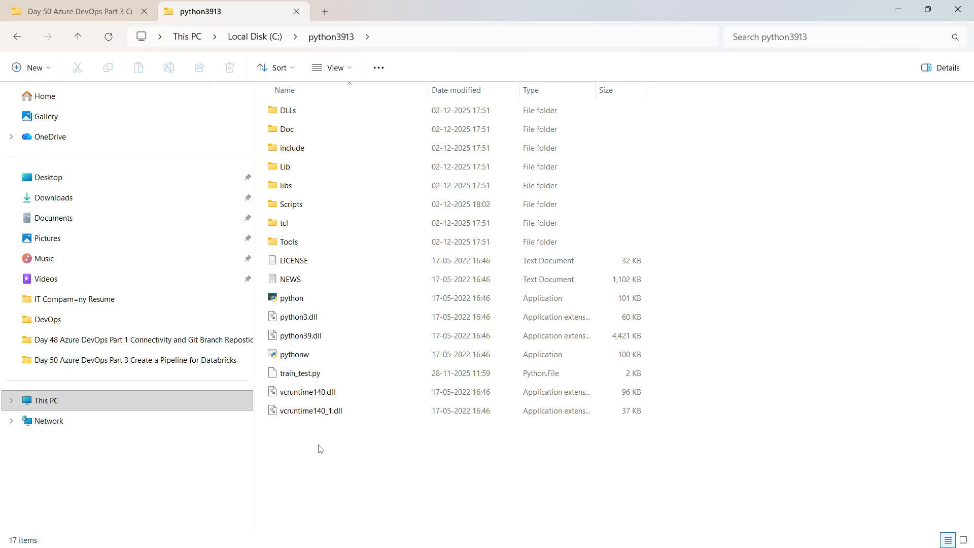
double_click(284, 207)
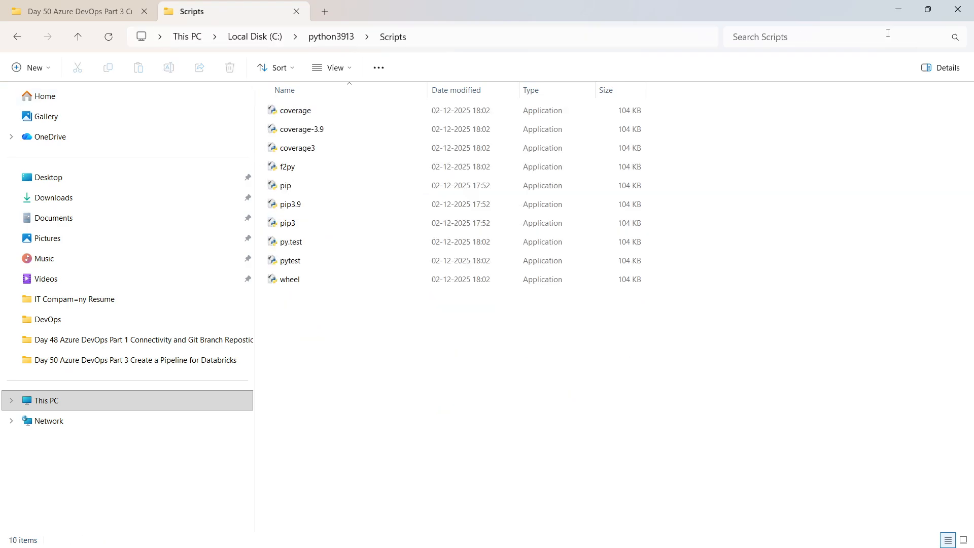
click(898, 9)
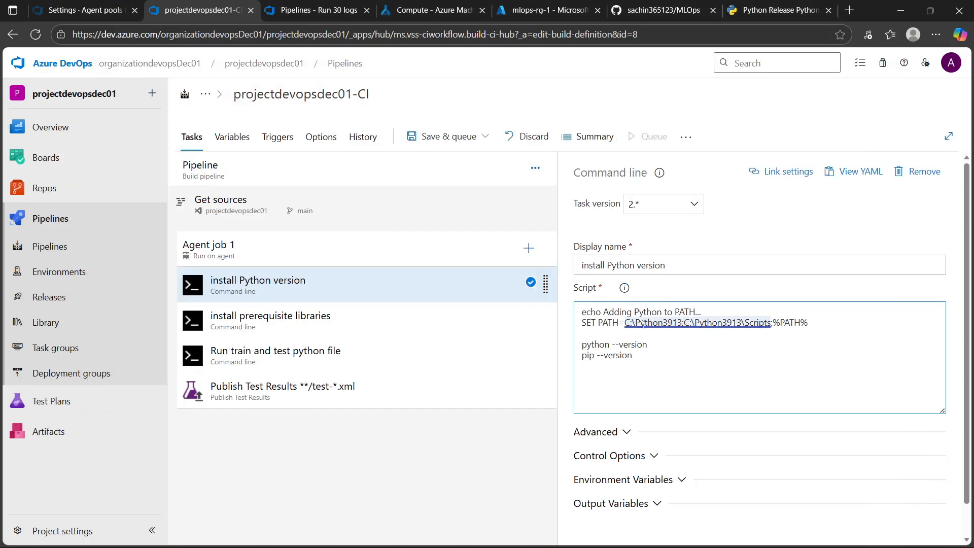
Step: Check the SET PATH line of the install Python version script and expand the task's Advanced options
drag(685, 324, 817, 326)
click(765, 344)
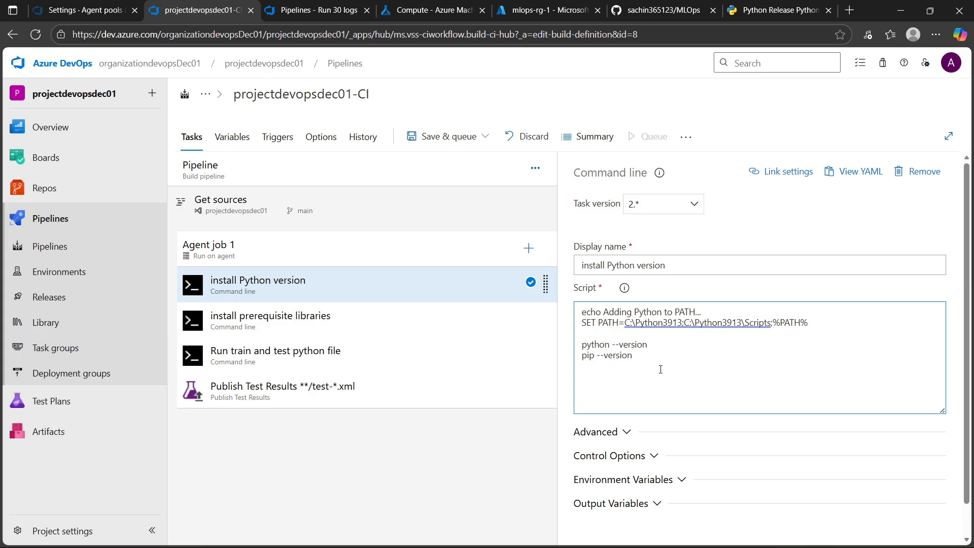
scroll(645, 369, down, 1)
click(612, 397)
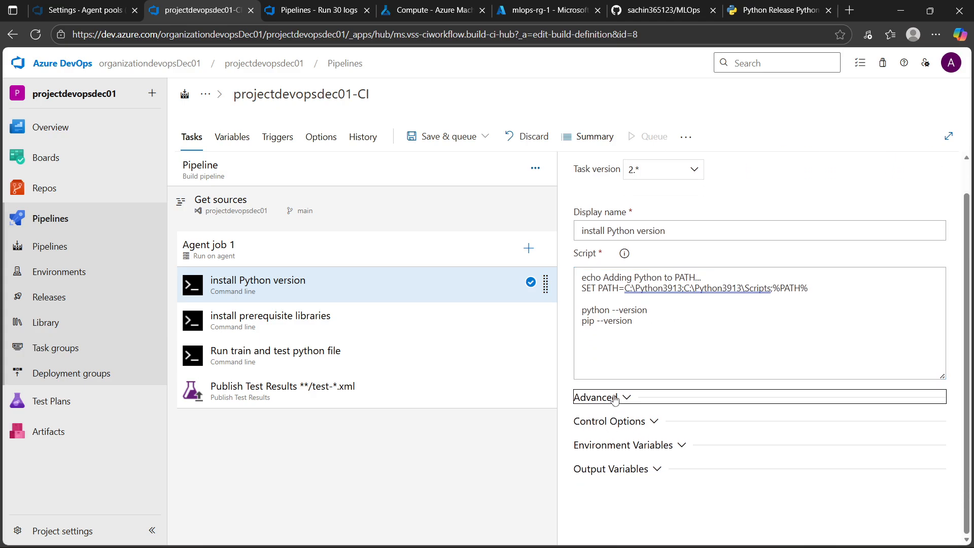
scroll(622, 380, down, 2)
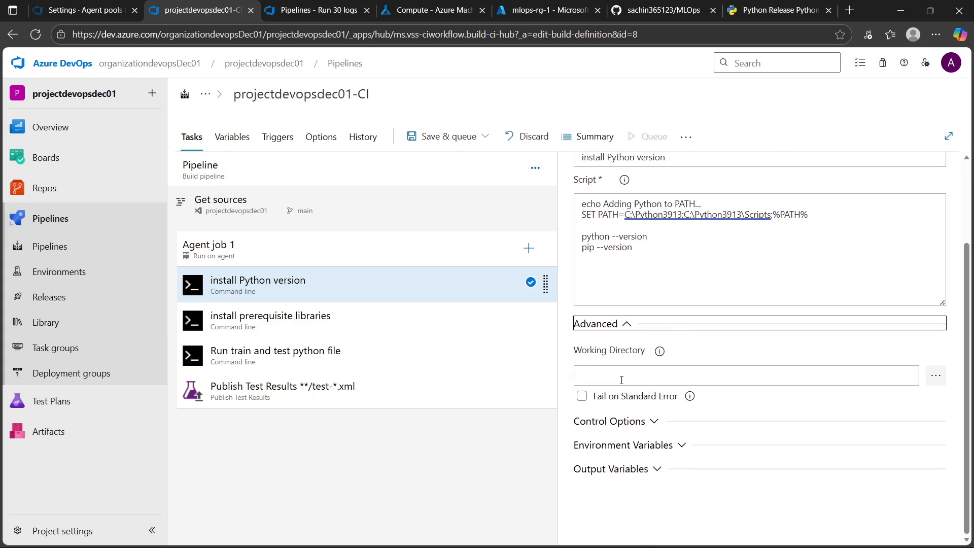
Step: Expand the Control Options of the install Python version task and review its retry, timeout and run condition settings
click(623, 423)
scroll(630, 406, down, 5)
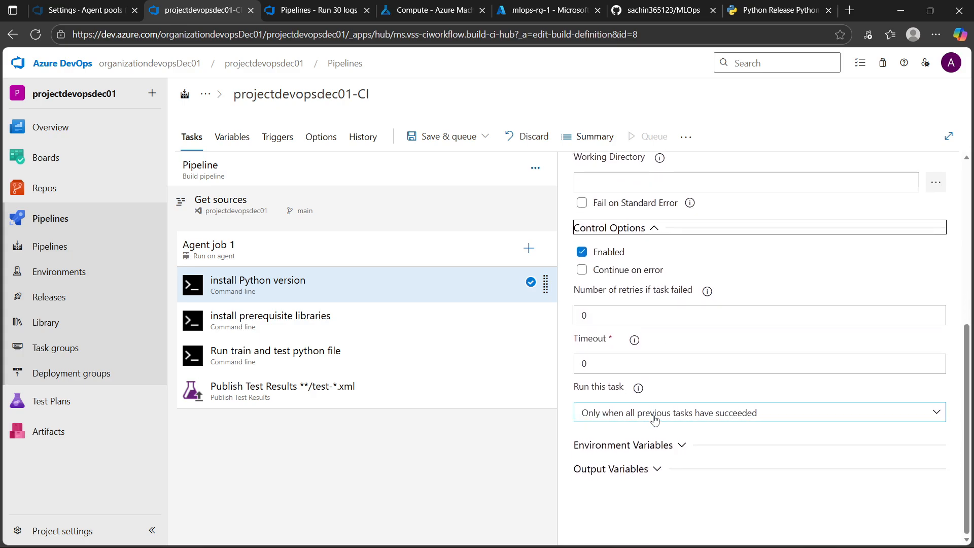
Step: Open the install prerequisite libraries task and examine its SET PATH line and pip install command
click(259, 334)
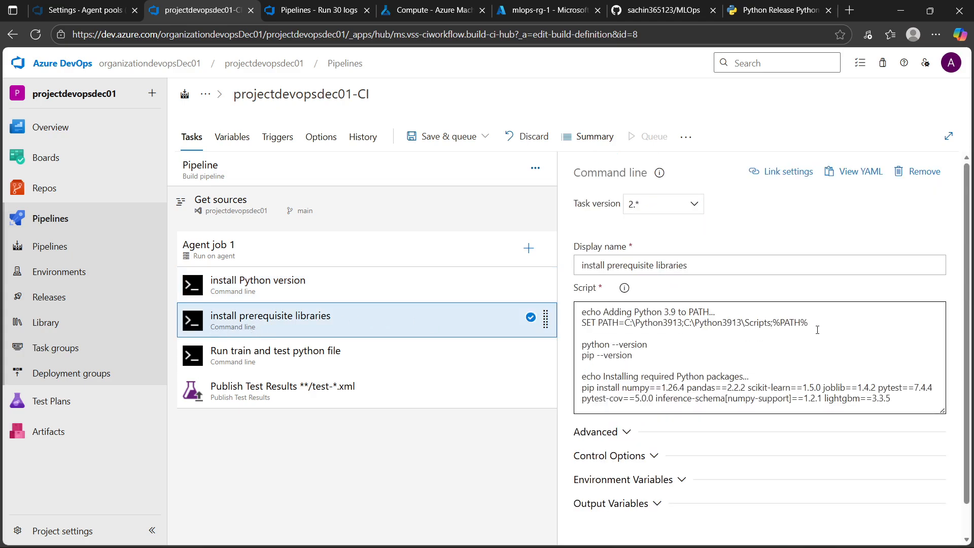
drag(818, 330, 542, 325)
click(709, 358)
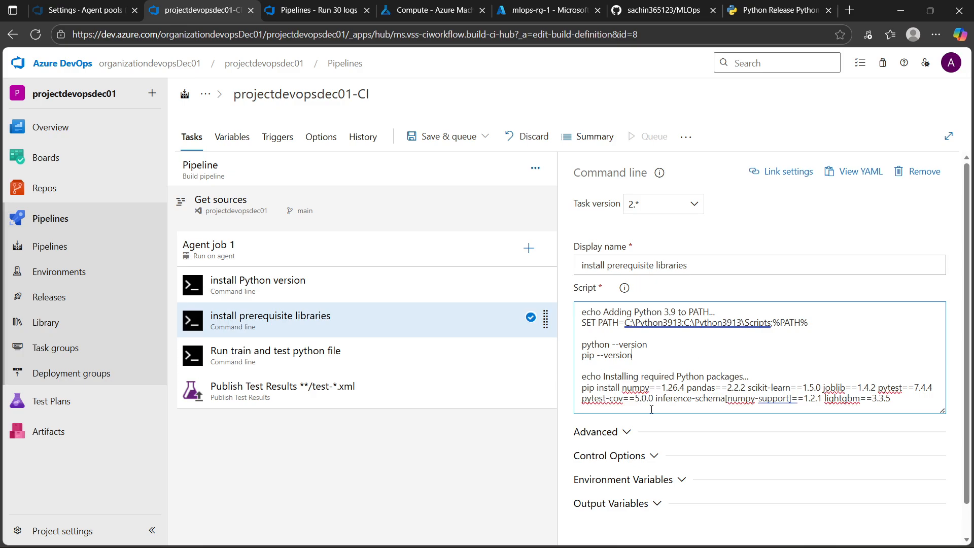
drag(906, 402, 576, 389)
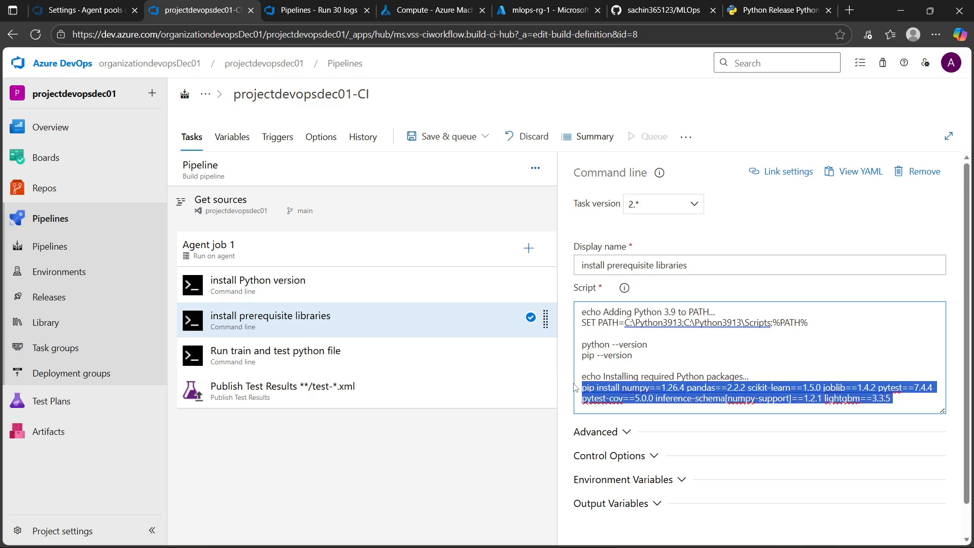
click(768, 376)
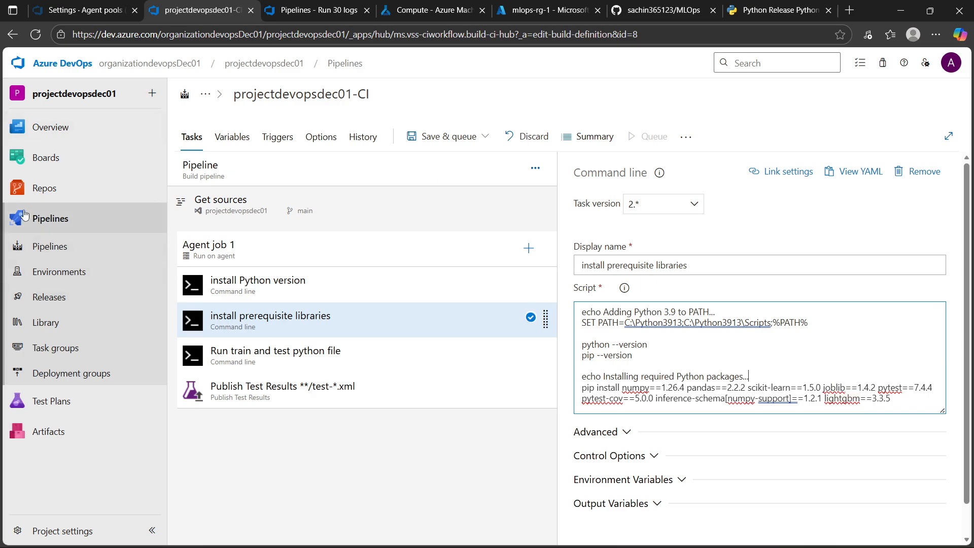
mouse_move(44, 192)
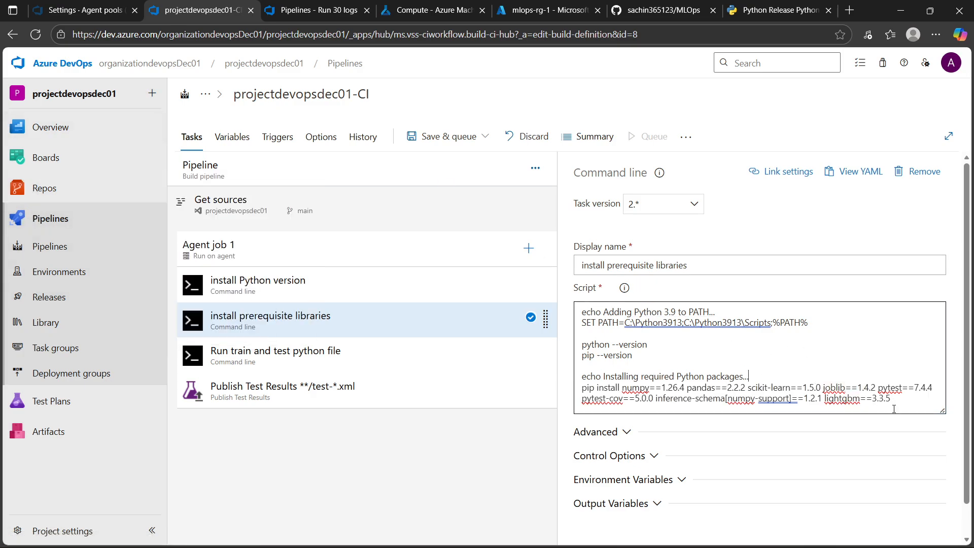
drag(893, 398, 583, 378)
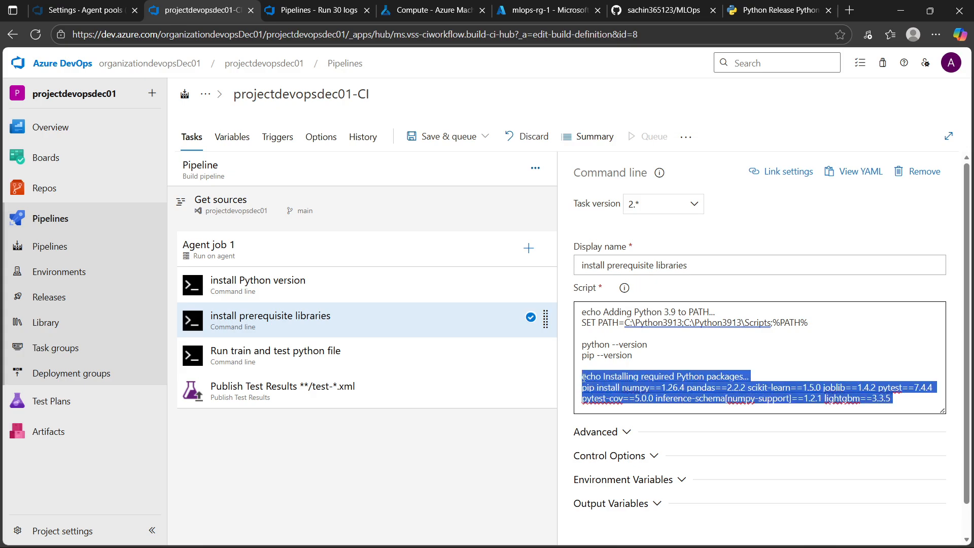
click(906, 405)
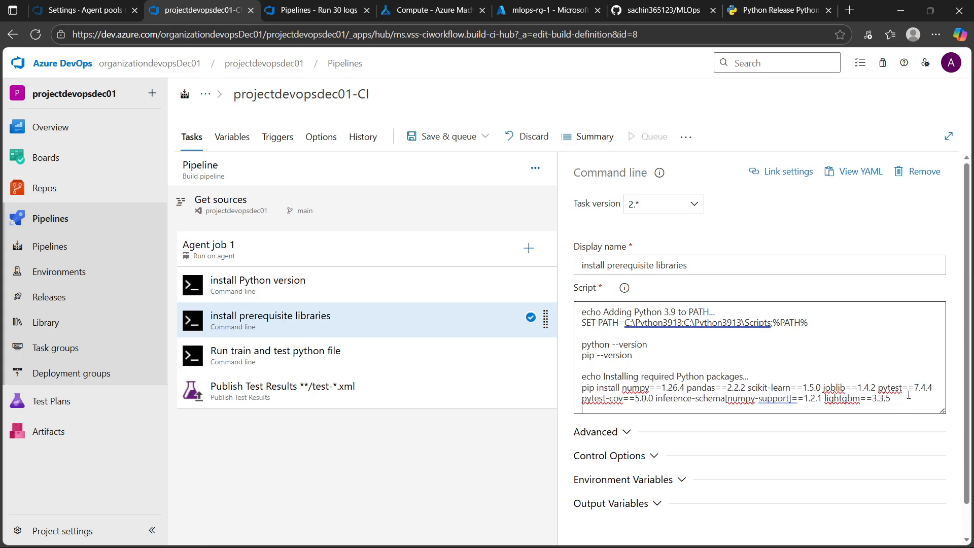
Step: Open the Run train and test python file task and examine the script lines that run train_test.py
click(313, 358)
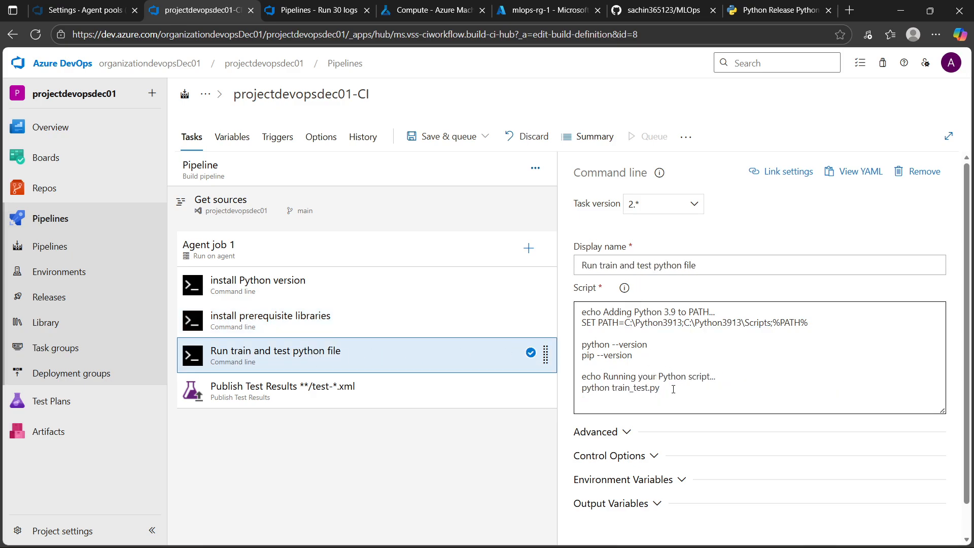
drag(673, 390, 576, 373)
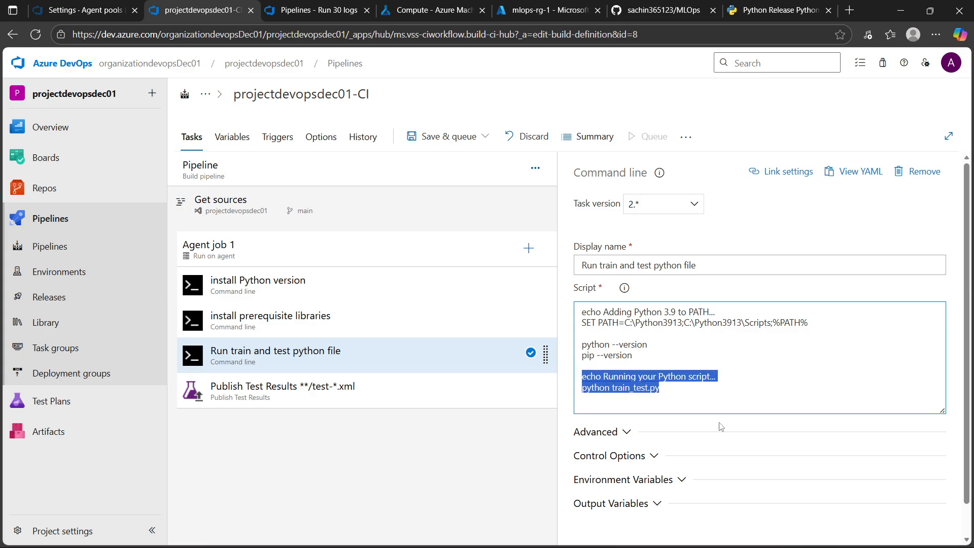
click(674, 390)
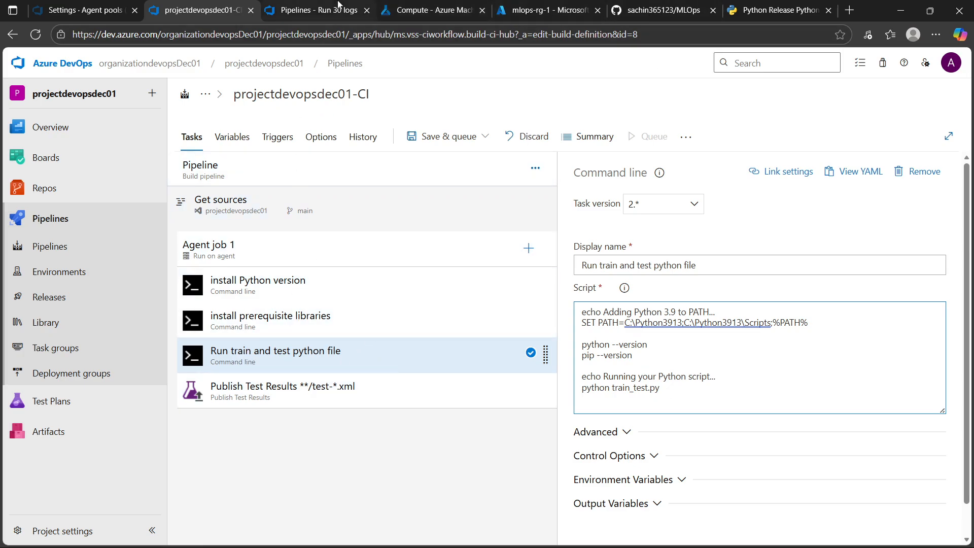
Step: Check the agent in agent_pool_devops_dec02 and its run.cmd Command Prompt window, and return to the pipeline editor
click(85, 9)
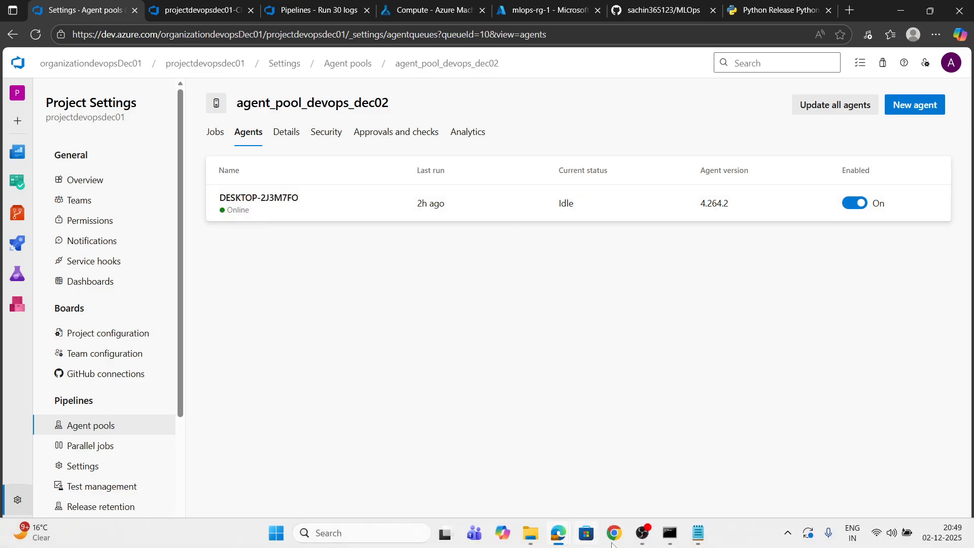
click(668, 542)
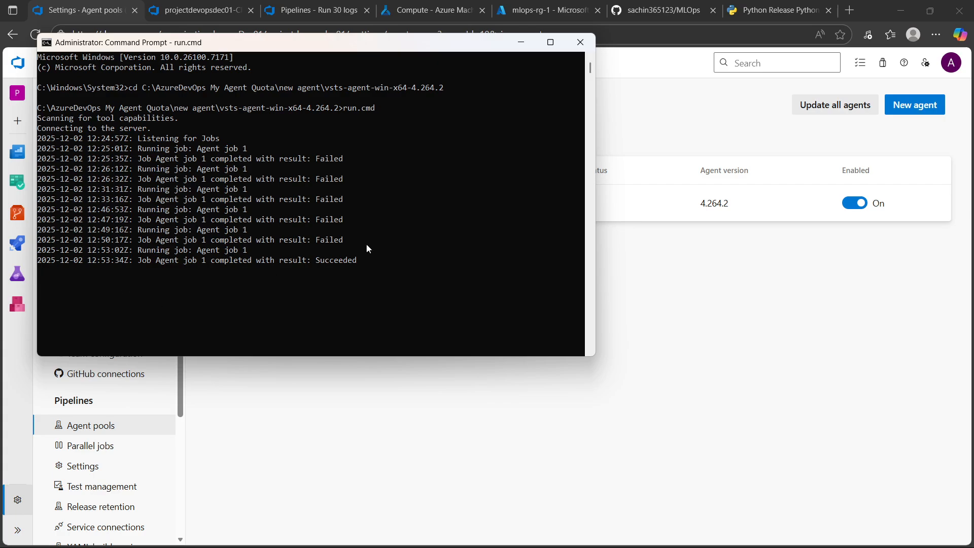
click(589, 44)
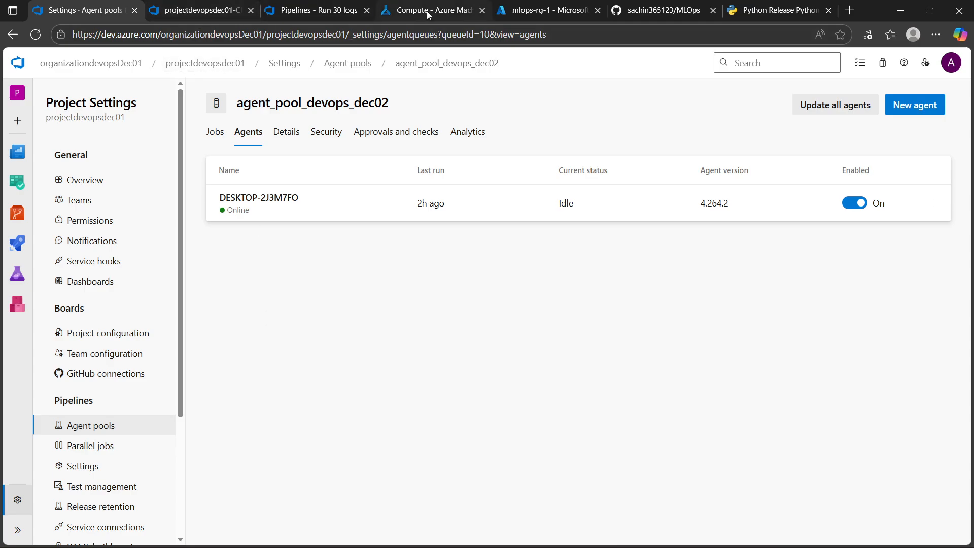
click(198, 10)
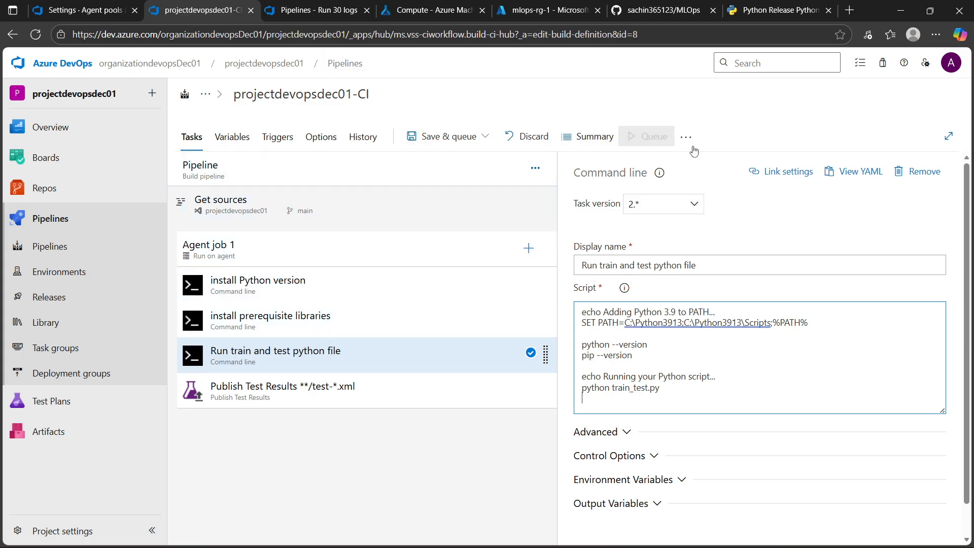
Step: Review the Publish Test Results task's settings and glance at the run #30 logs before returning to the pipeline editor
click(279, 396)
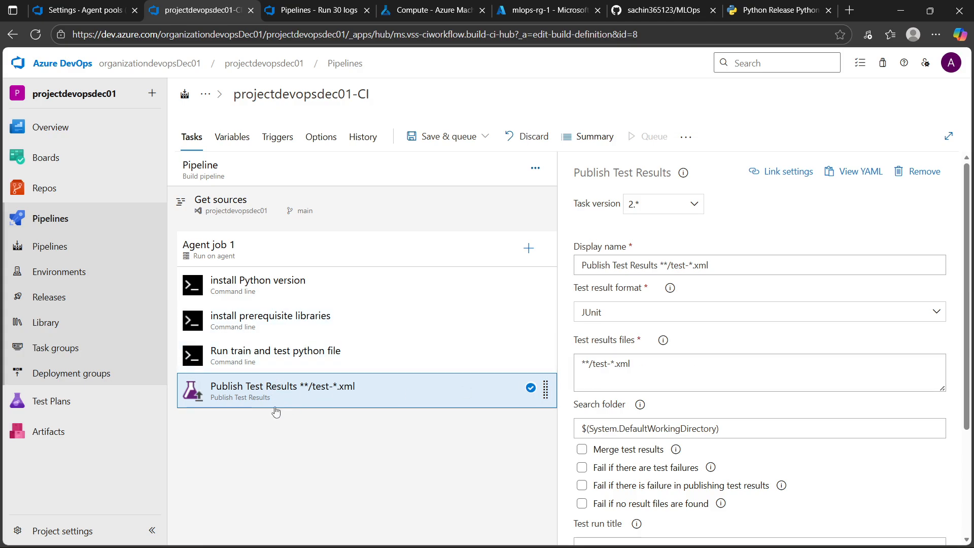
scroll(664, 446, down, 3)
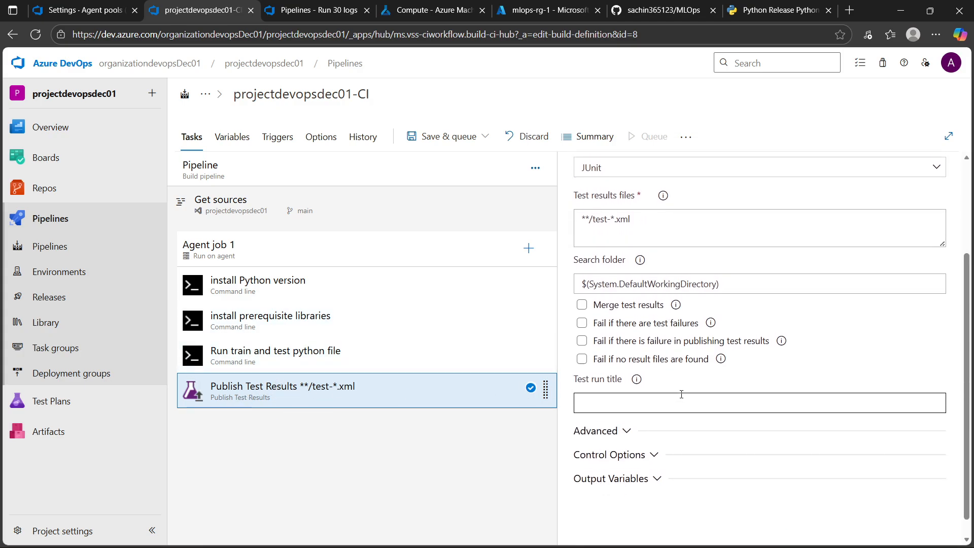
scroll(682, 394, up, 3)
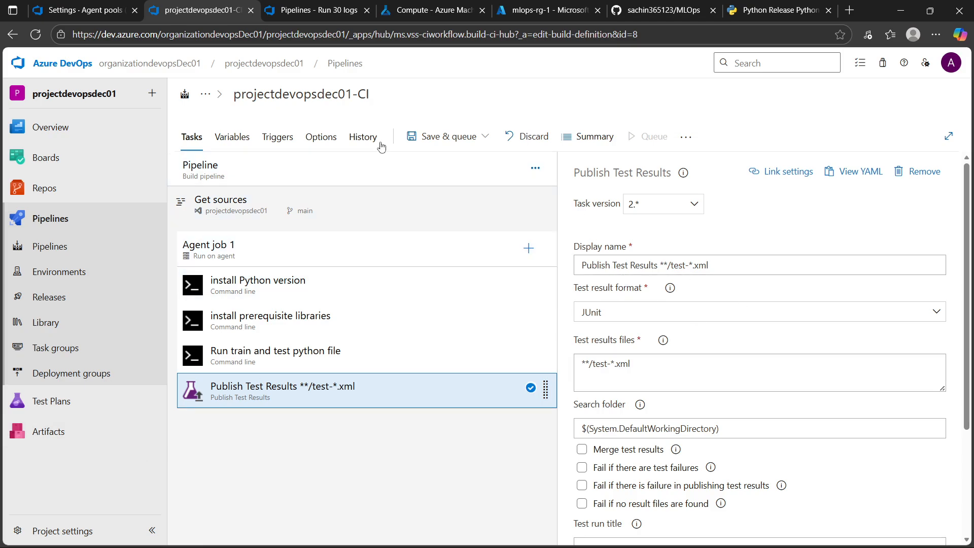
click(325, 15)
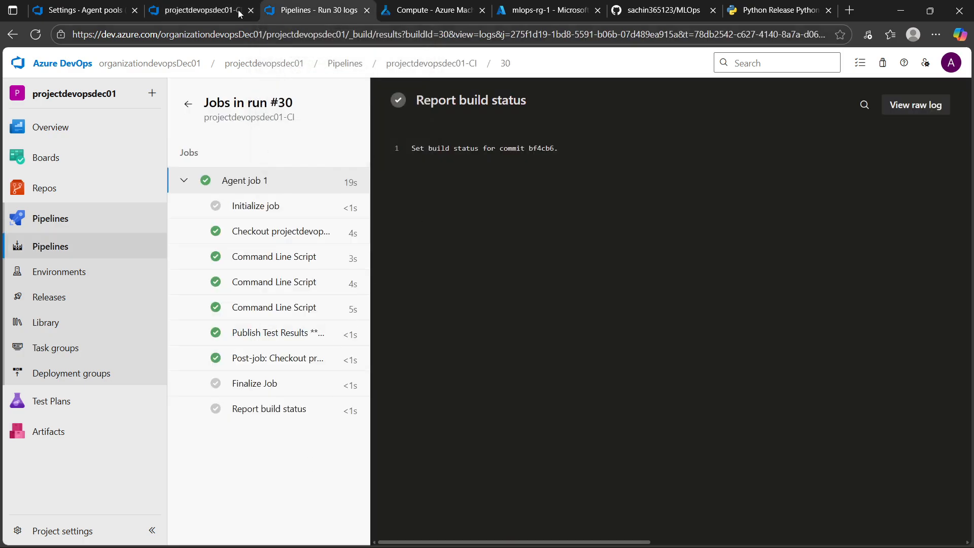
click(208, 11)
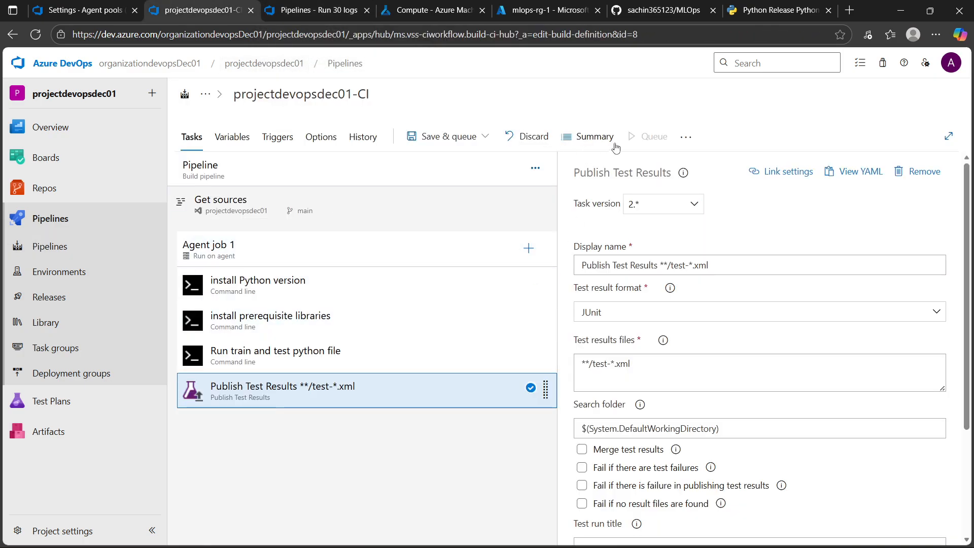
Step: Save and queue the projectdevopsdec01-CI pipeline, run it, and open the Agent job 1 logs
click(444, 136)
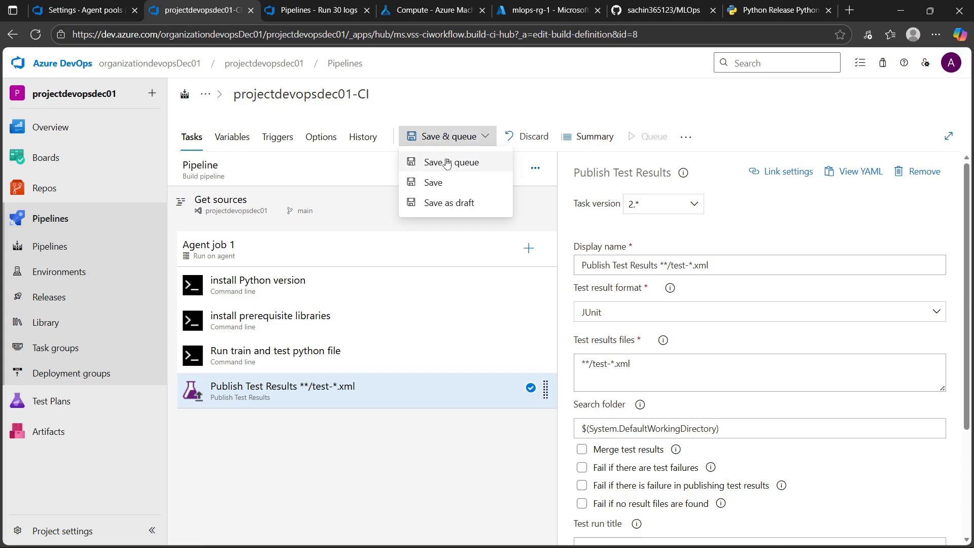
click(447, 162)
click(923, 516)
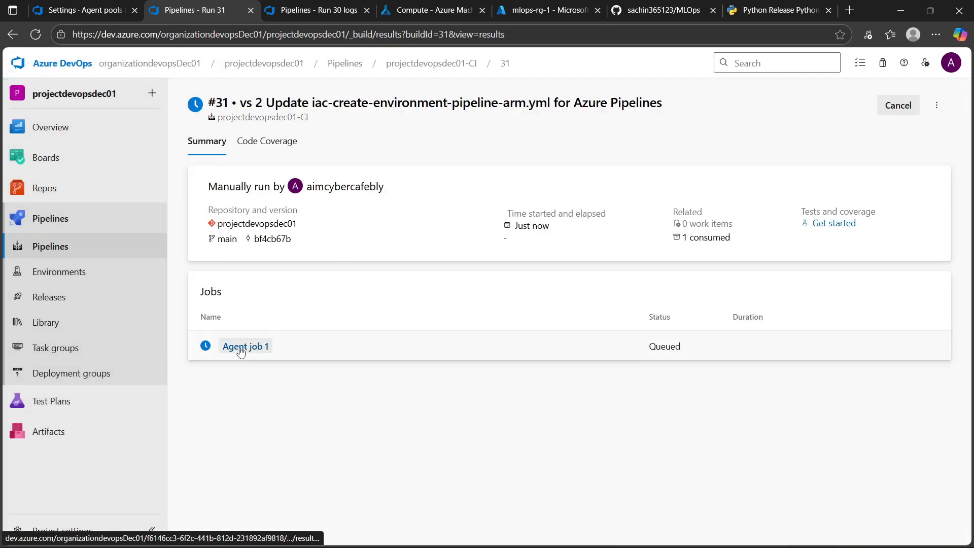
click(241, 350)
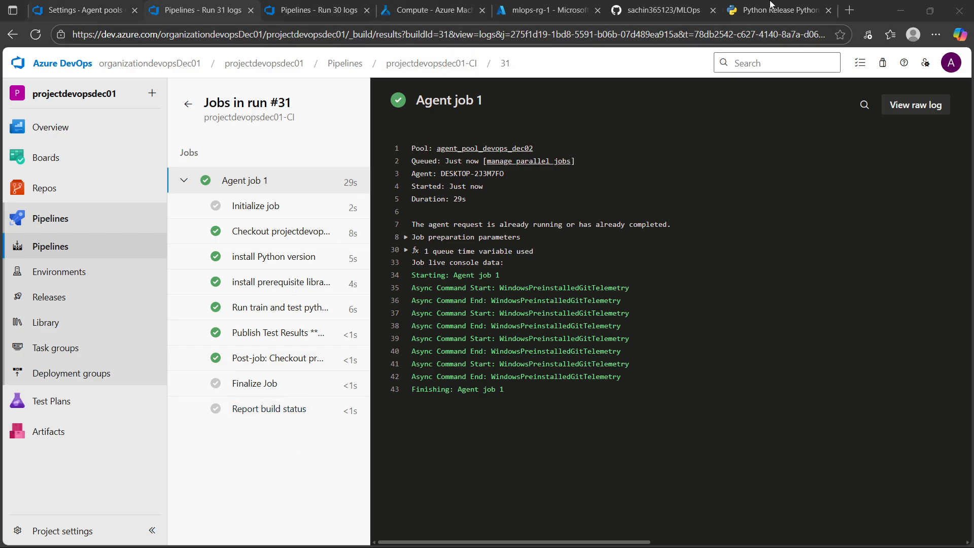
Step: Switch to File Explorer and view the Day 50 Azure DevOps Part 3 folder
click(901, 13)
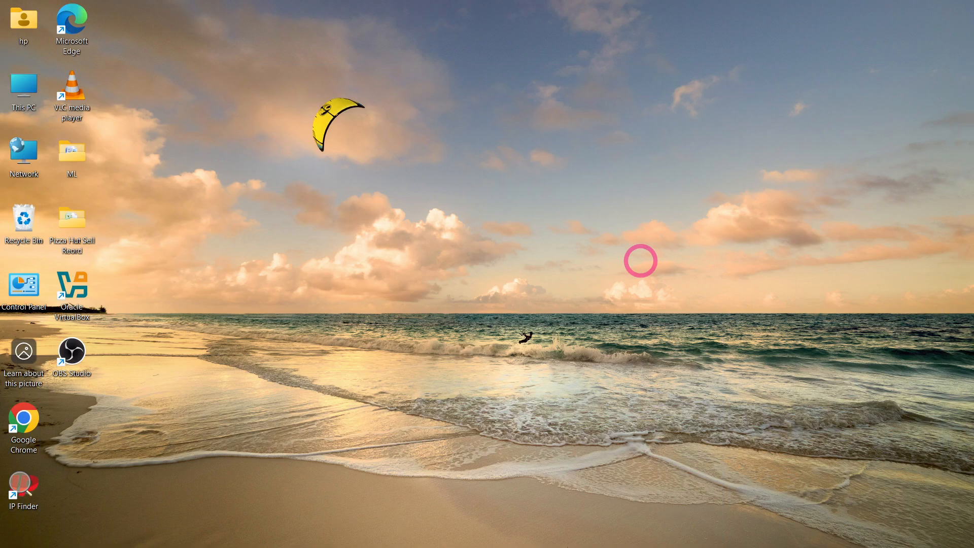
mouse_move(531, 533)
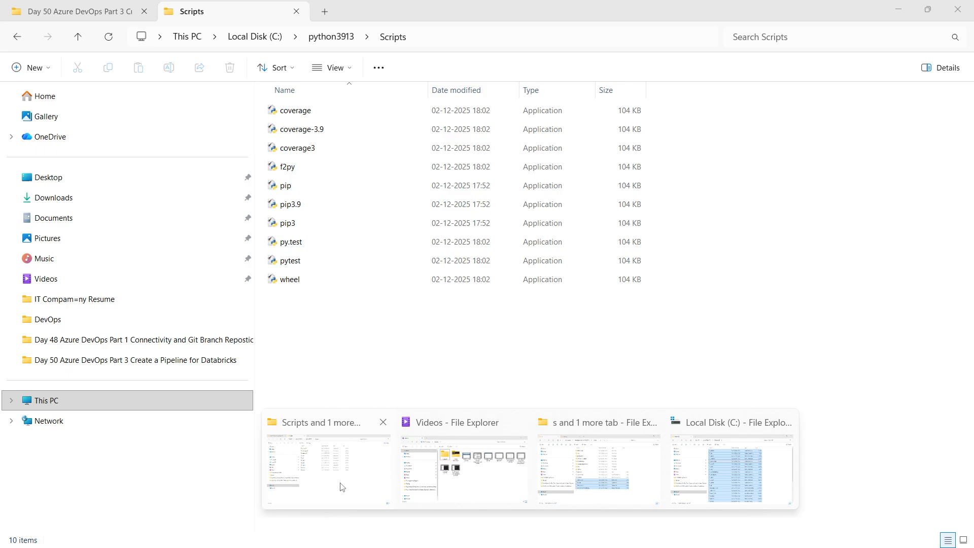
click(343, 487)
click(78, 6)
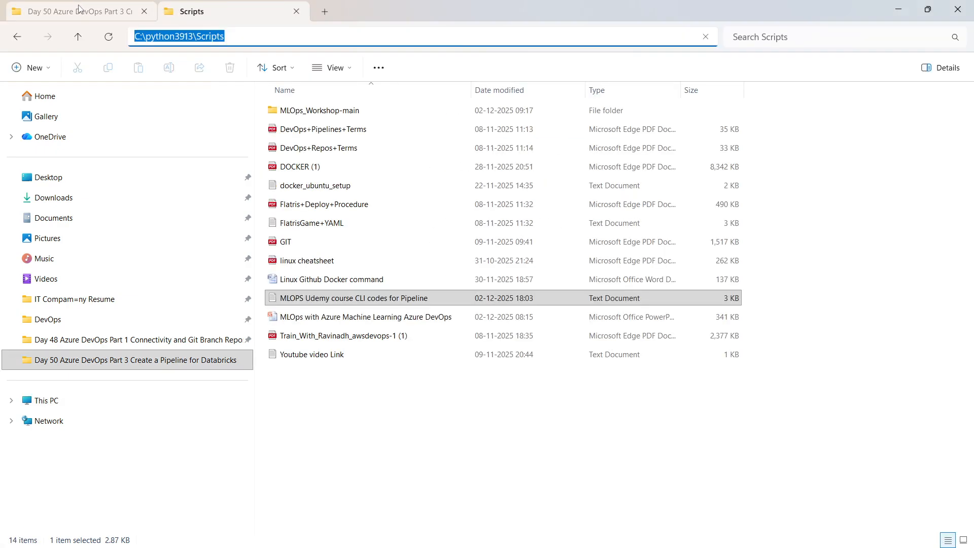
click(369, 450)
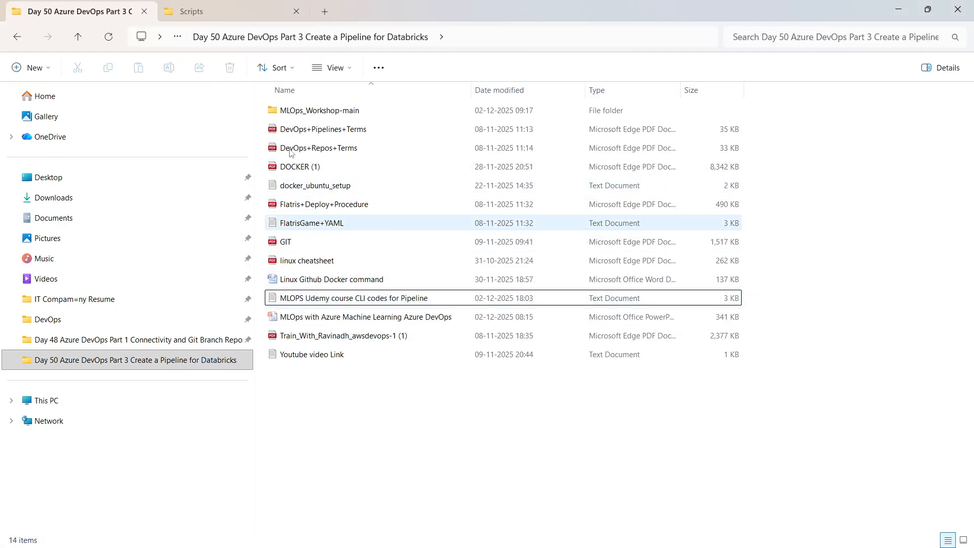
Step: In a new File Explorer tab, open C:\AzureDevOps My Agent Quota\new agent\vsts-agent-win-x64-4.264.2
click(327, 11)
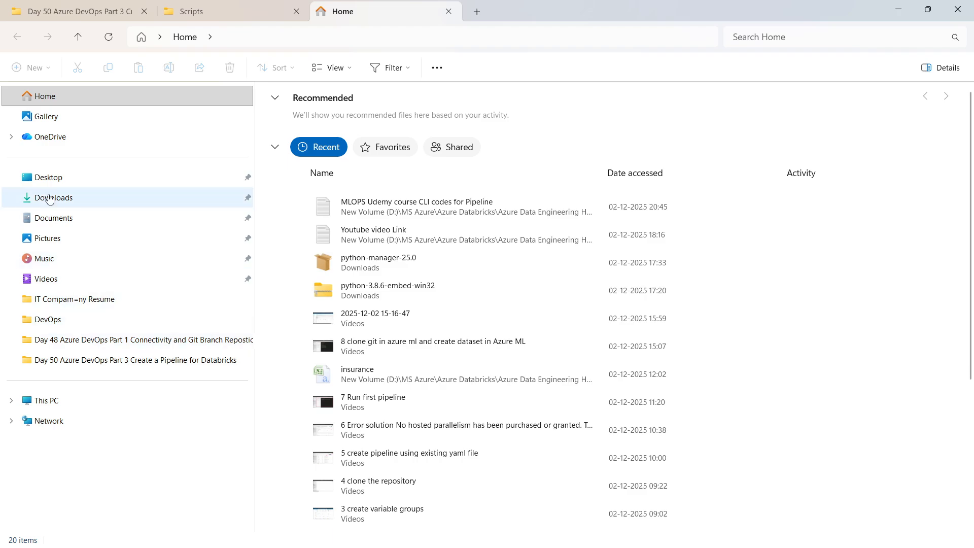
click(49, 399)
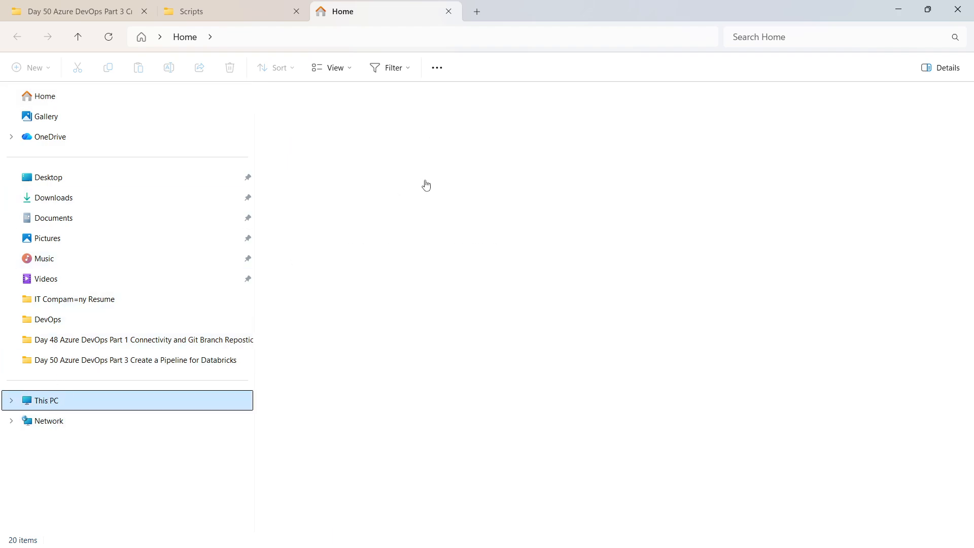
double_click(324, 120)
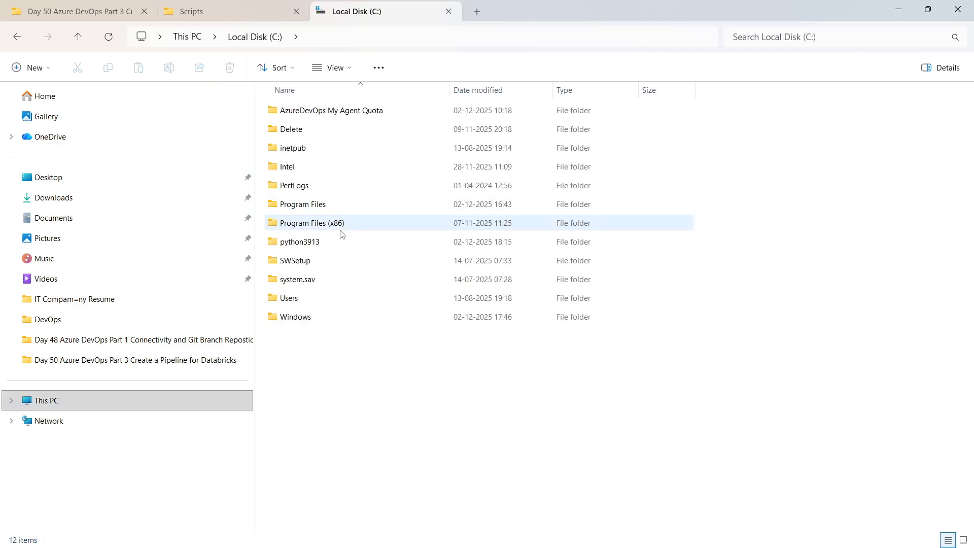
click(296, 111)
double_click(295, 111)
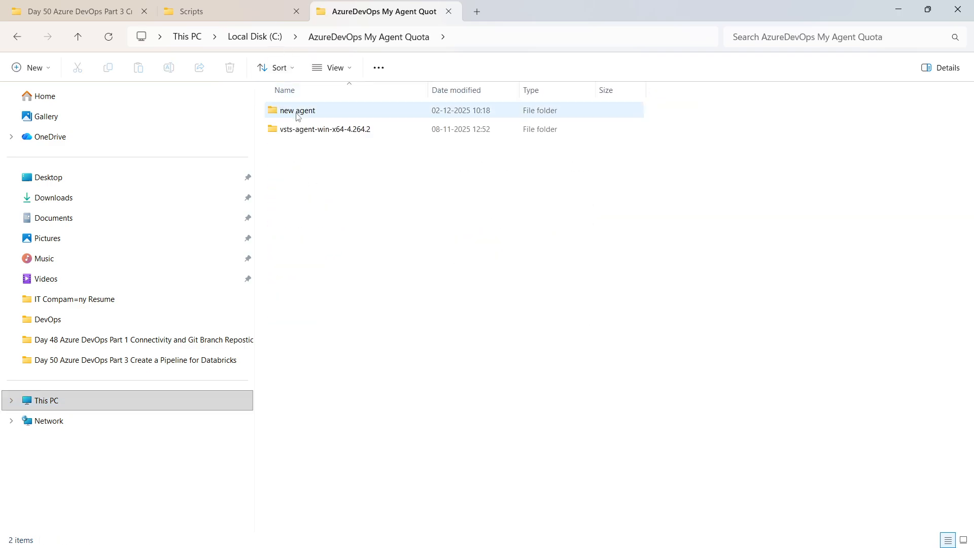
click(293, 112)
double_click(293, 111)
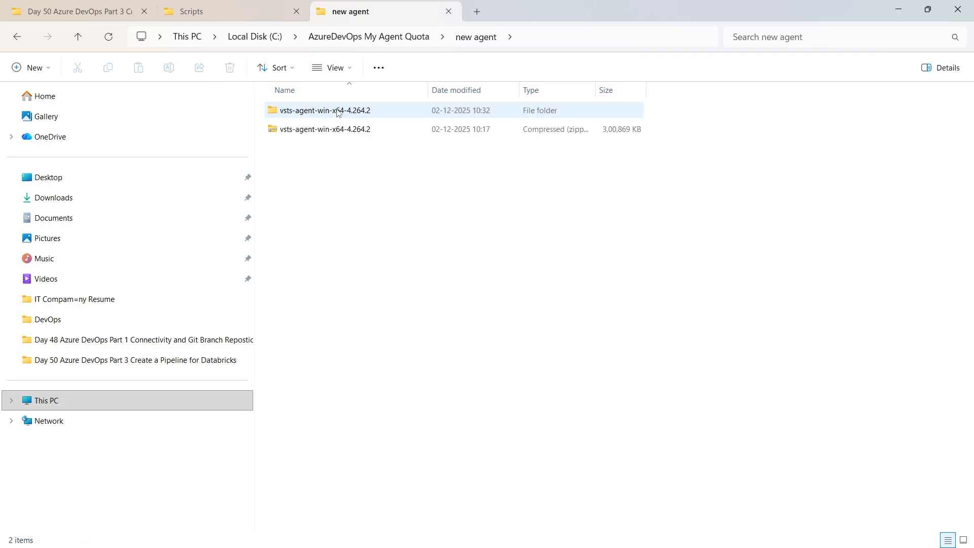
double_click(302, 112)
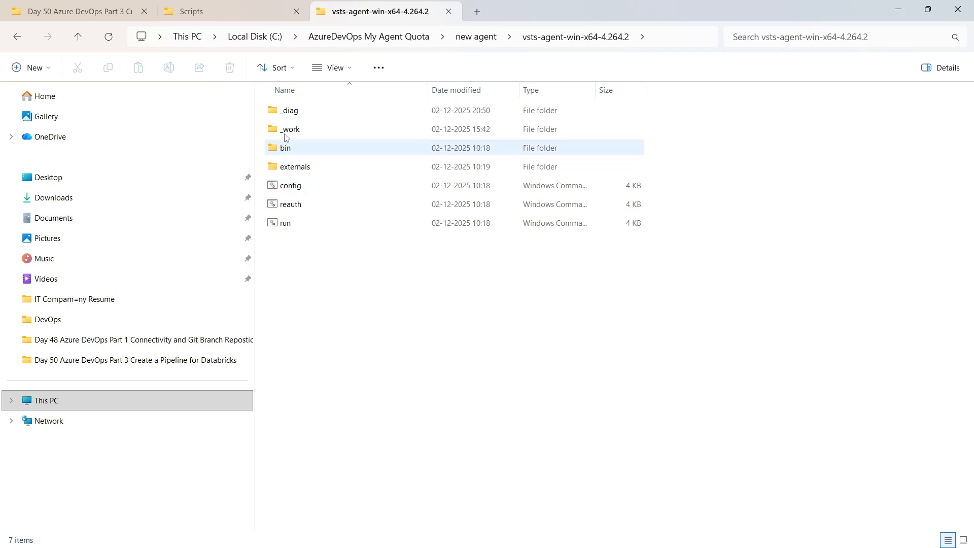
Step: Open the agent's _work\3\s folder to view the checked-out repository files
double_click(285, 131)
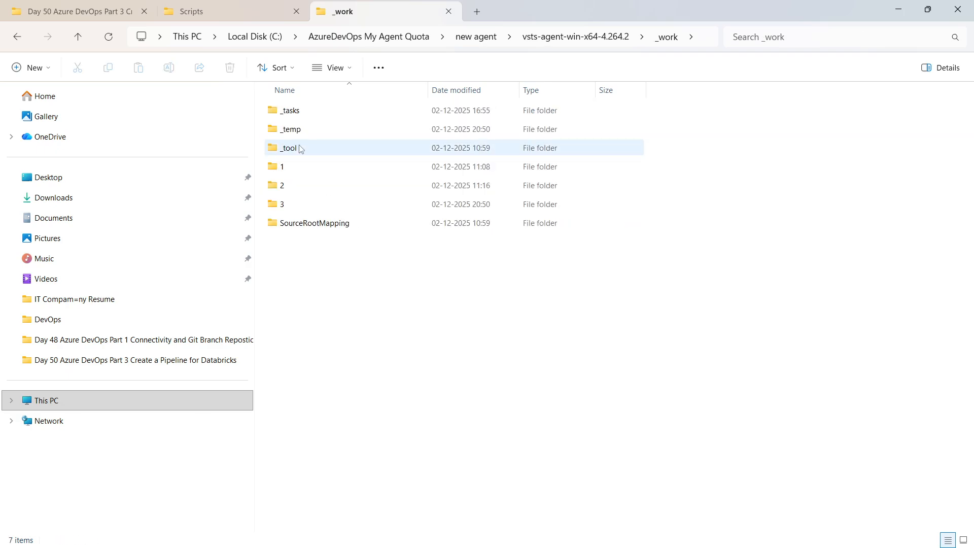
double_click(282, 205)
double_click(282, 147)
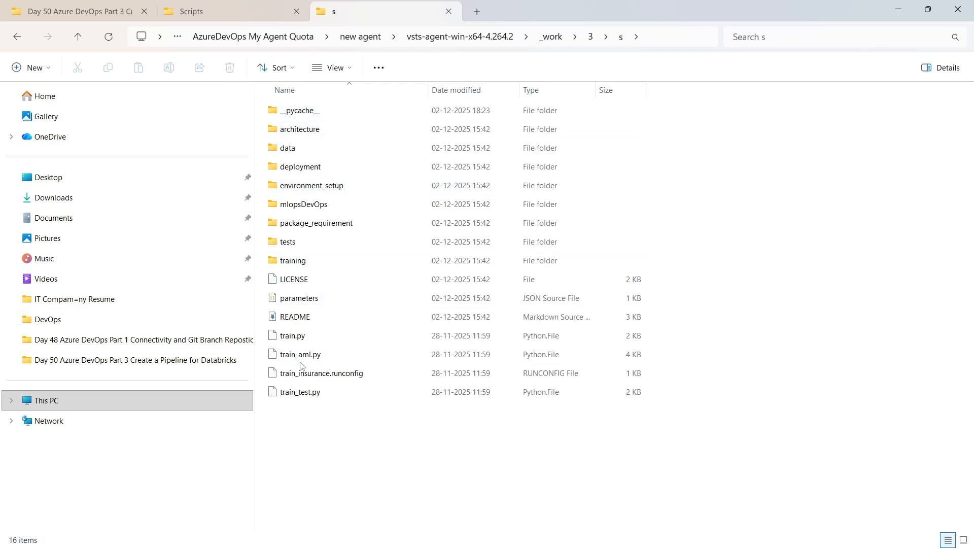
Step: Examine the train.py, train_aml.py and train_test.py scripts in the agent's checked-out s folder
click(293, 337)
click(301, 357)
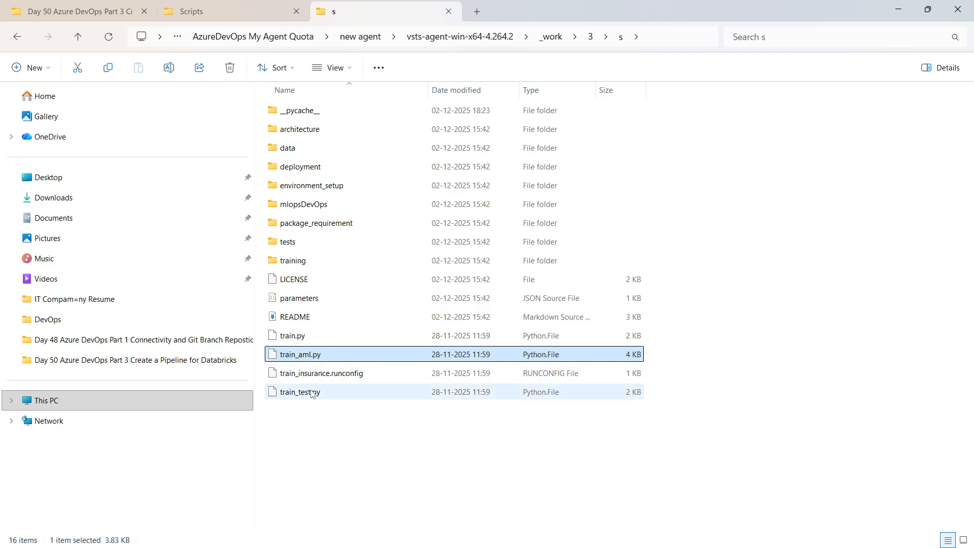
click(311, 396)
click(337, 429)
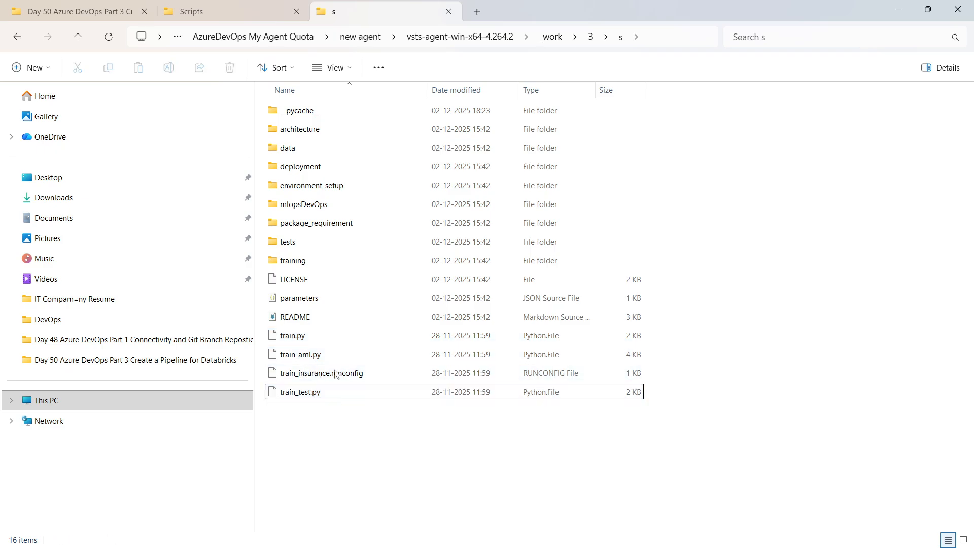
Step: View the training folder inside MLOps_Workshop-main and compare its files with those in the agent's s folder
click(54, 5)
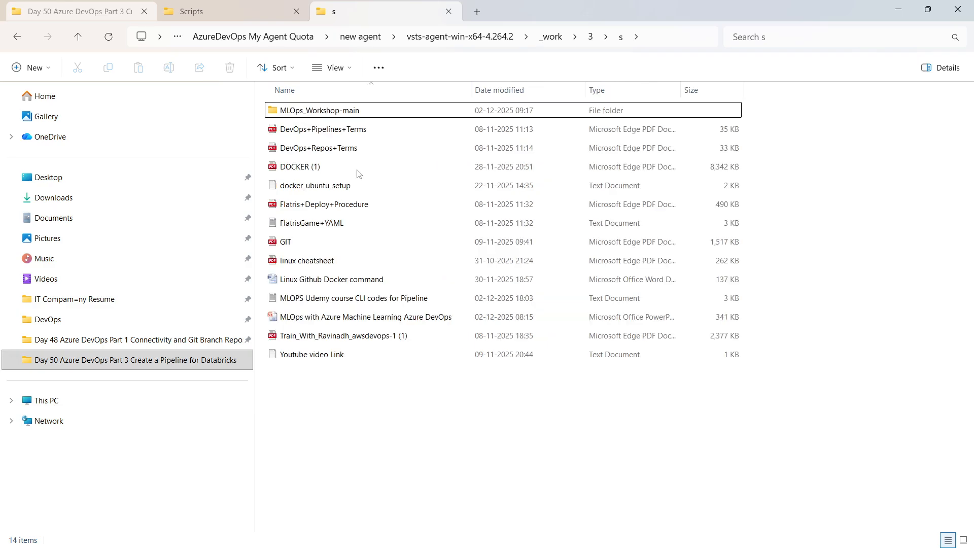
double_click(284, 111)
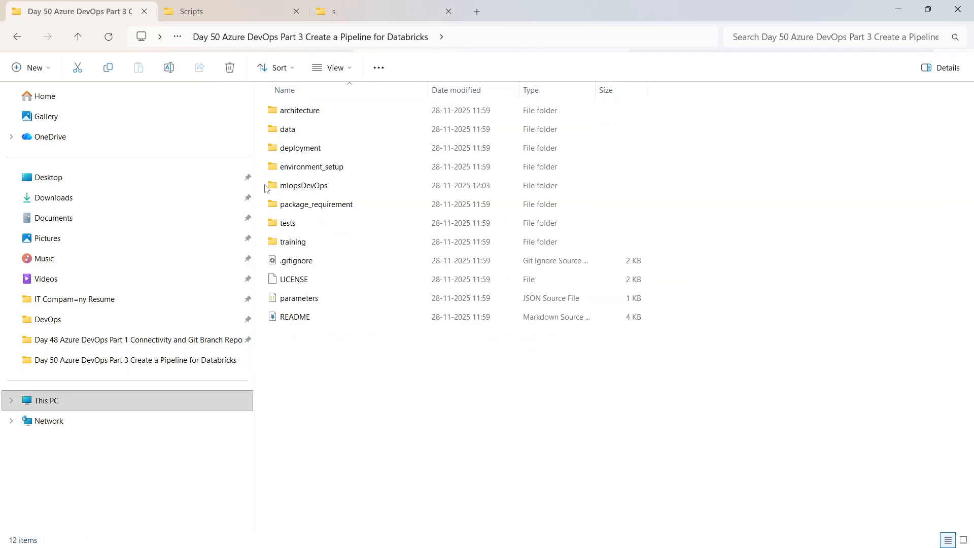
double_click(292, 242)
drag(328, 358, 306, 109)
click(314, 277)
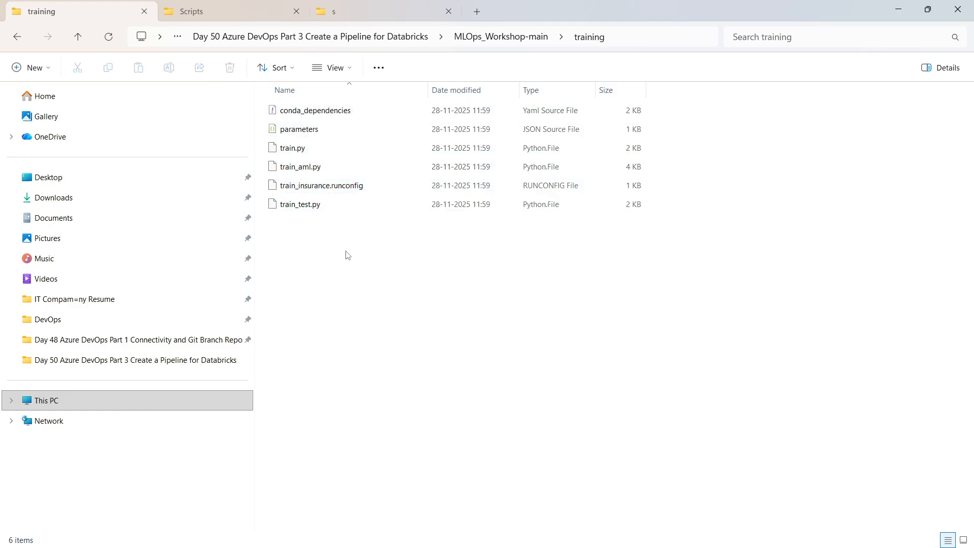
click(368, 10)
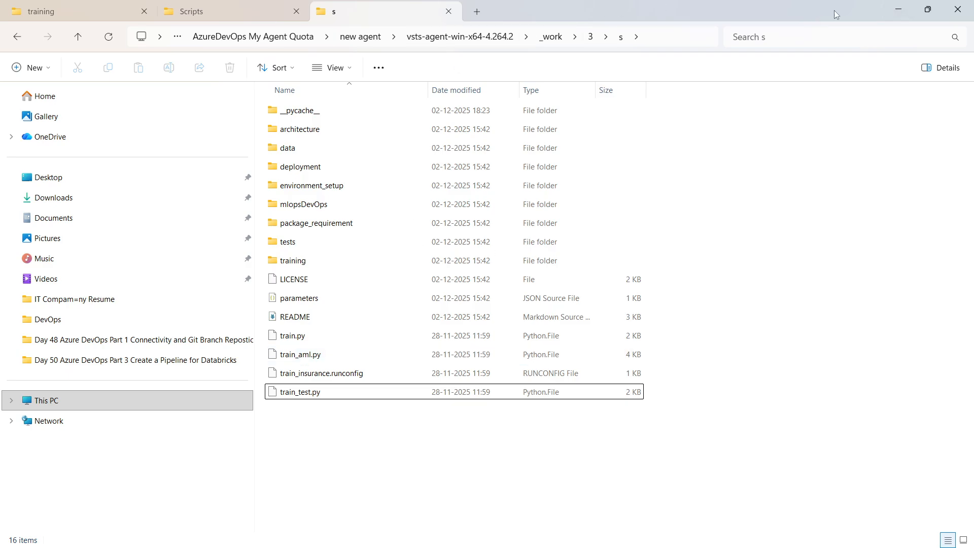
Step: Minimize File Explorer, switch to Azure DevOps in Microsoft Edge, and open the projectdevopsdec01 pipelines list
click(897, 9)
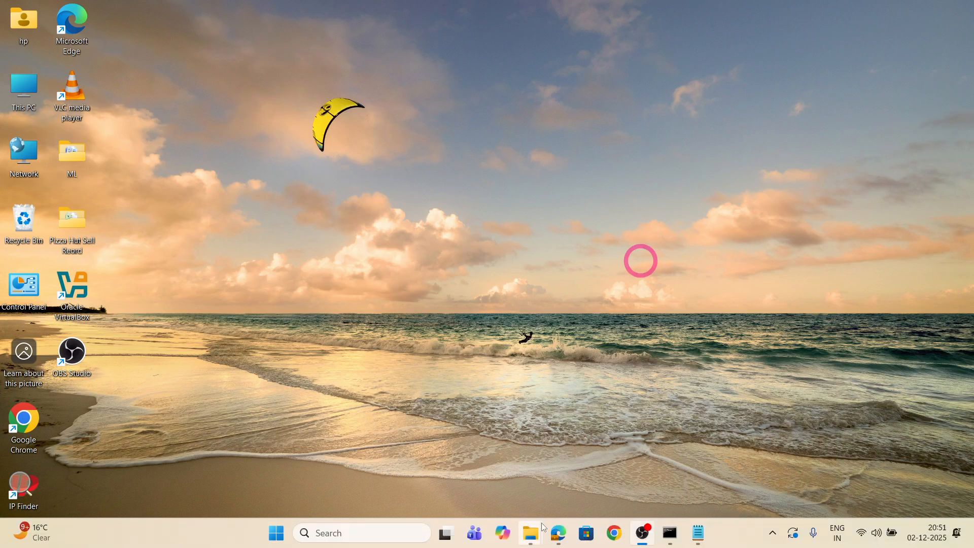
mouse_move(558, 533)
click(491, 481)
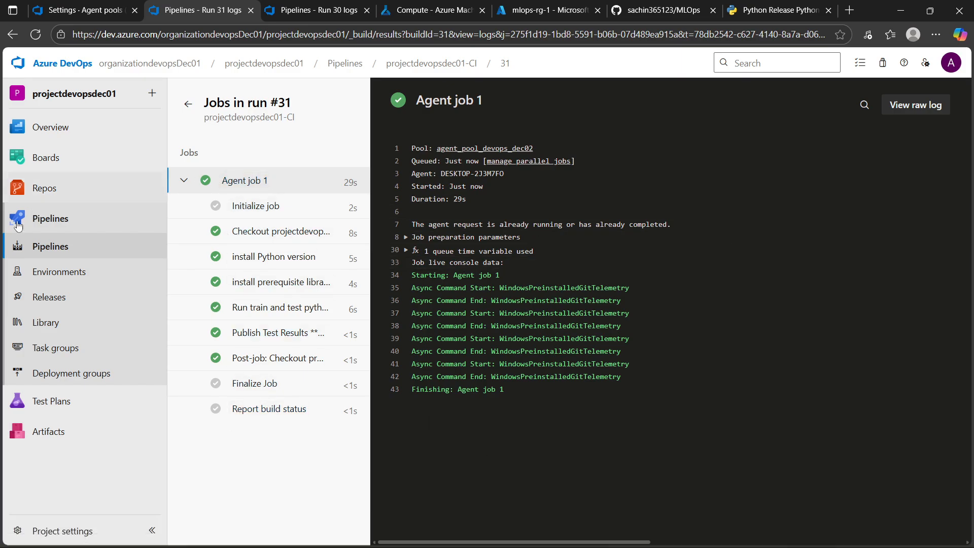
click(39, 248)
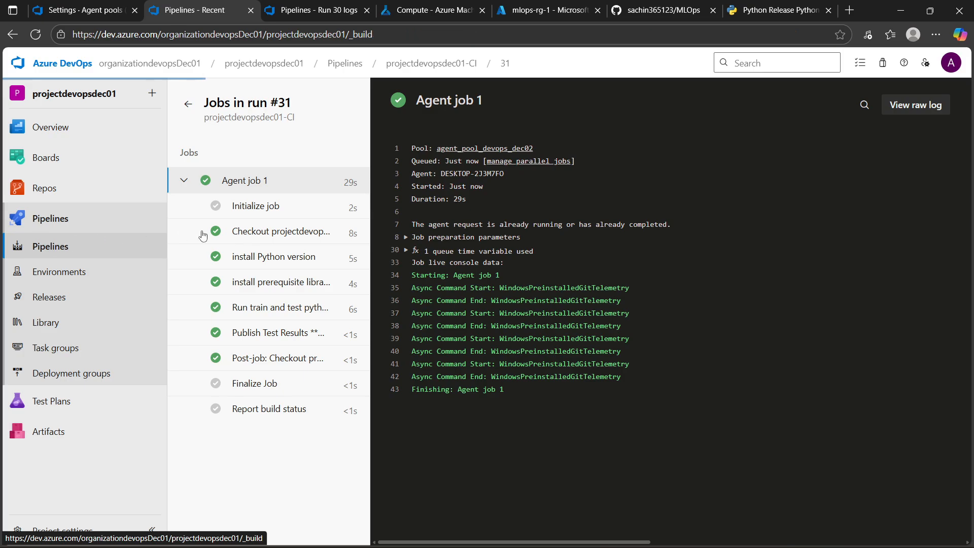